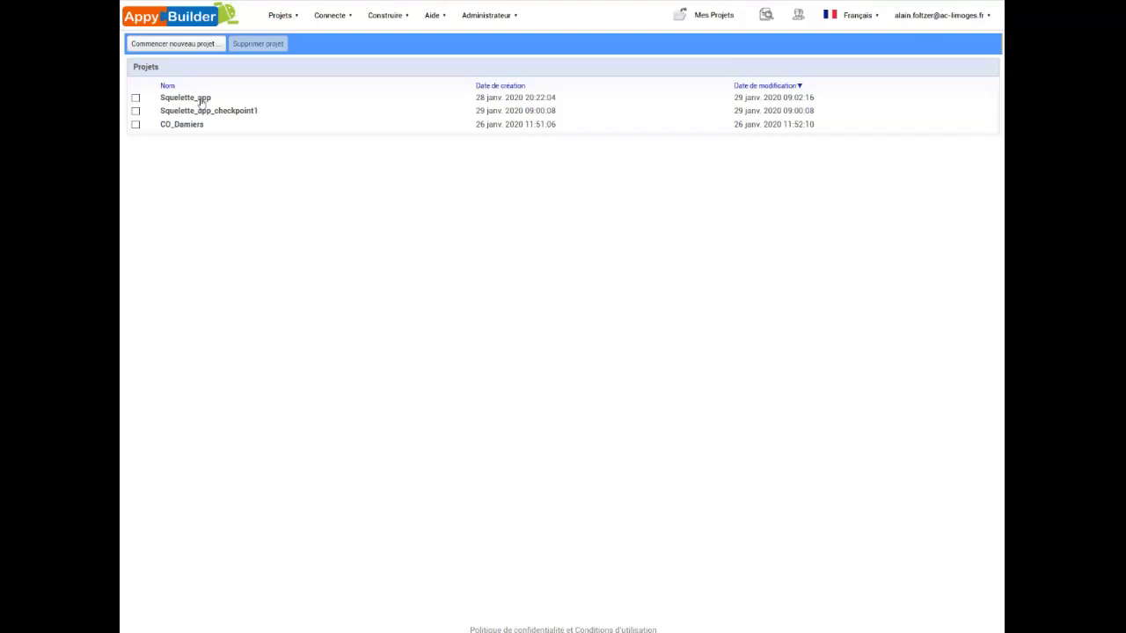
Open the Squelette_app project from the project list.
{"action": "left_click", "coordinate": [283, 21]}
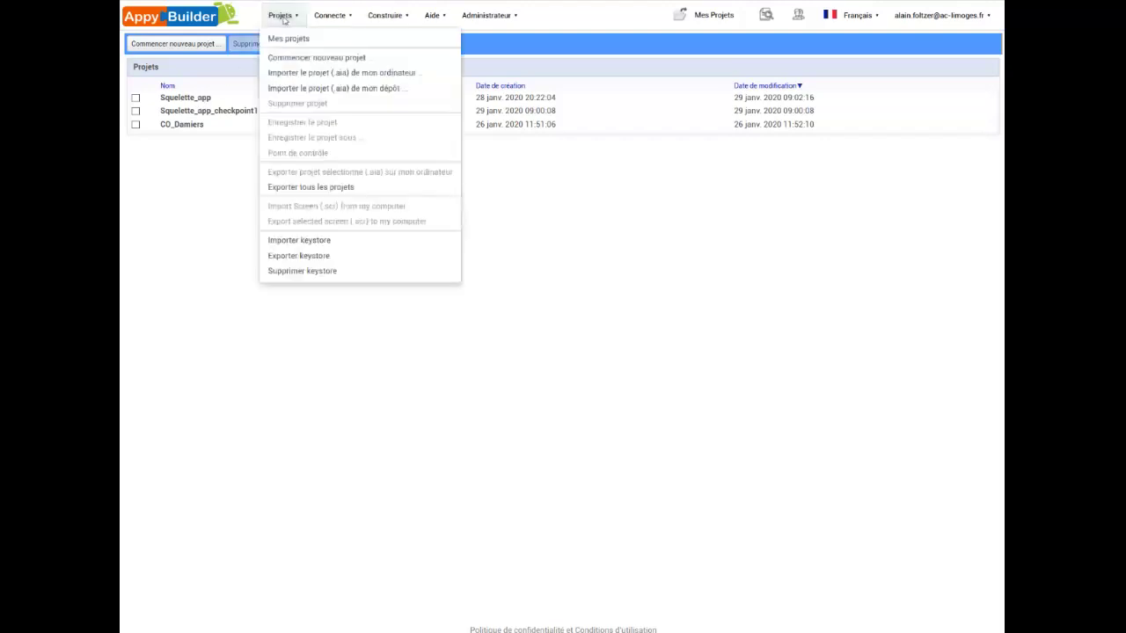
{"action": "left_click", "coordinate": [283, 41]}
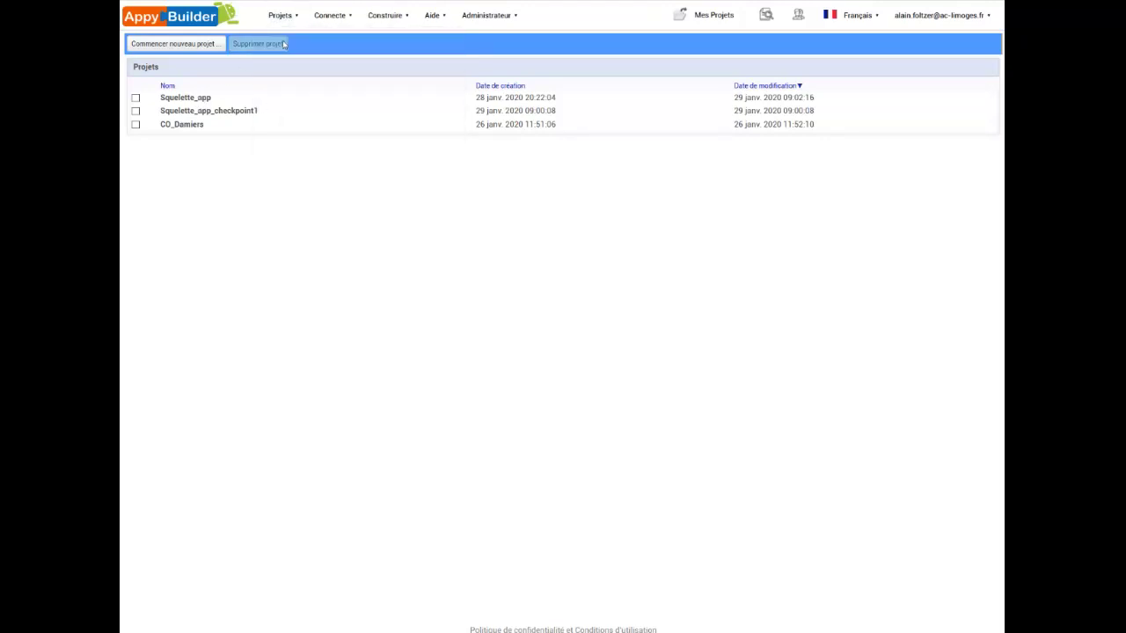
{"action": "left_click", "coordinate": [187, 99]}
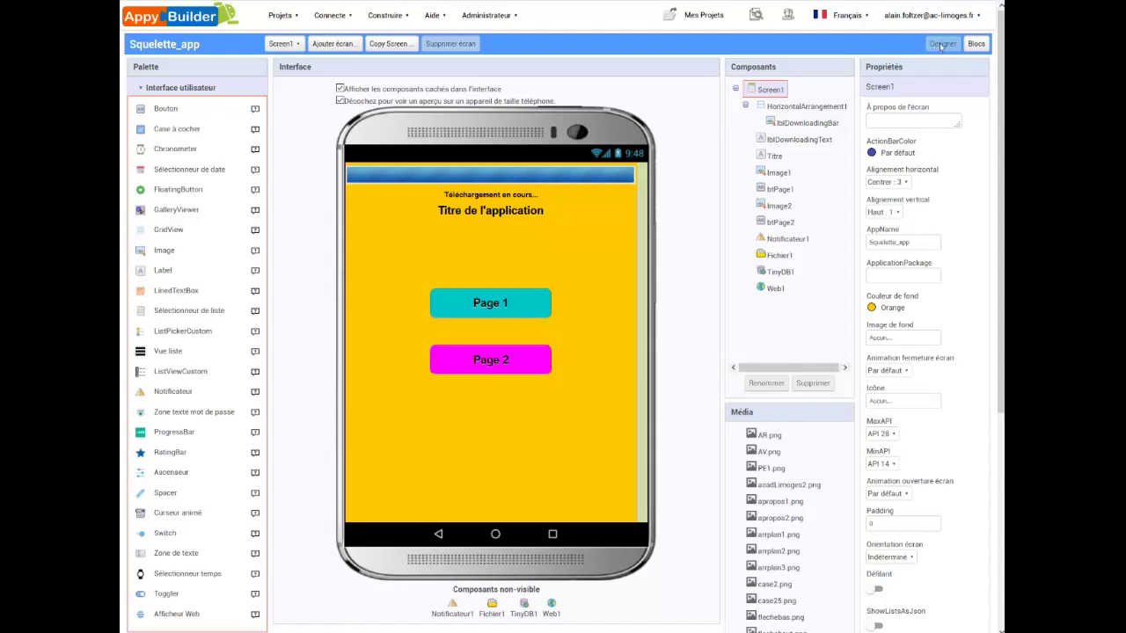
In the blocks editor, move the two comment bubbles of the listFilenameDrive list clear of its blocks, one above and one below.
{"action": "left_click", "coordinate": [977, 44]}
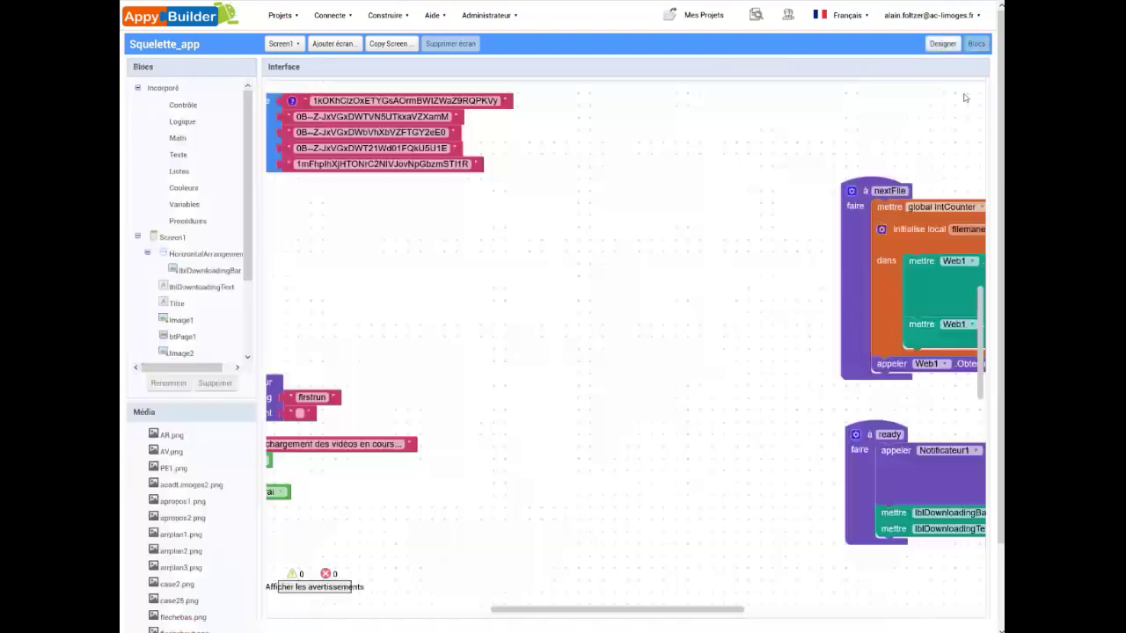
{"action": "left_click_drag", "start_coordinate": [408, 308], "coordinate": [592, 410]}
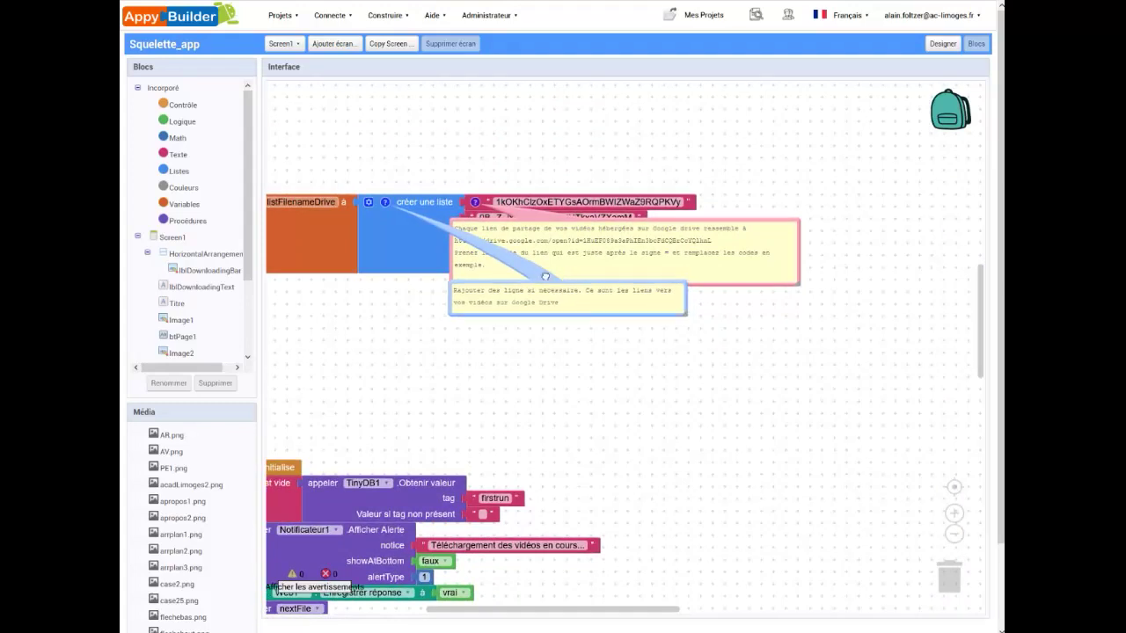
{"action": "left_click_drag", "start_coordinate": [563, 315], "coordinate": [421, 137]}
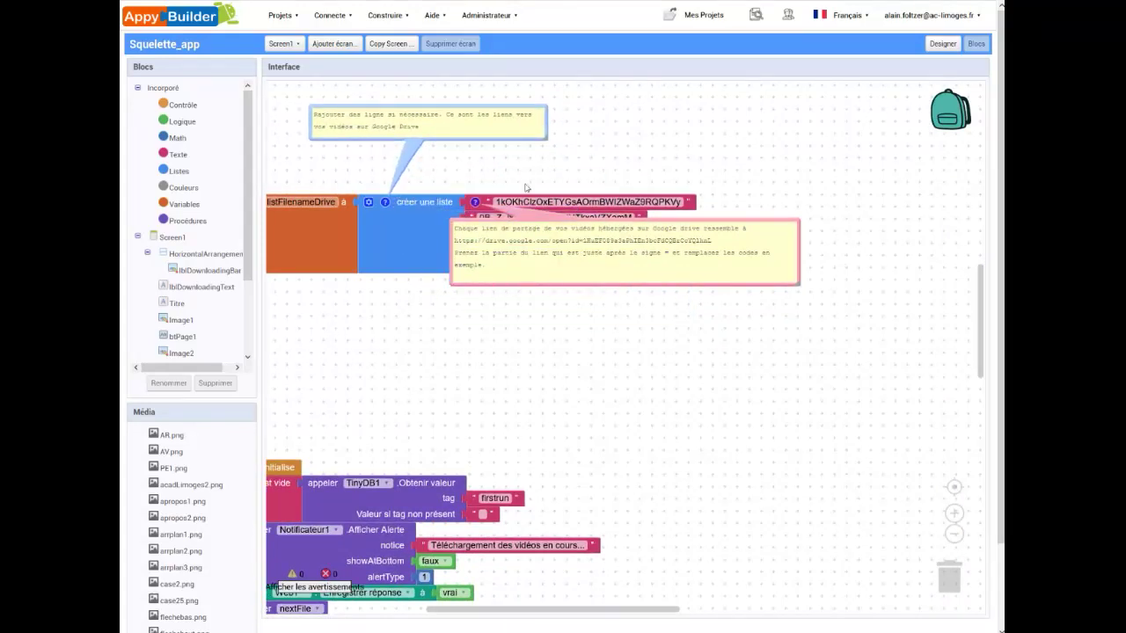
{"action": "scroll", "coordinate": [528, 188], "scroll_direction": "right", "scroll_amount": 1}
{"action": "scroll", "coordinate": [541, 229], "scroll_direction": "up", "scroll_amount": 2}
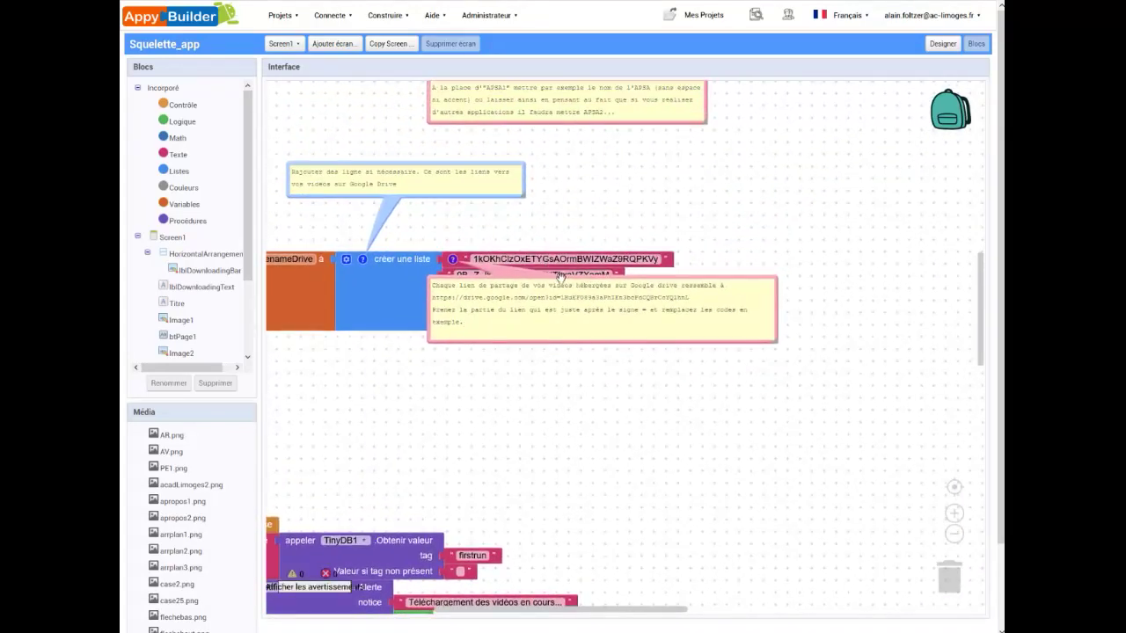
{"action": "left_click_drag", "start_coordinate": [560, 276], "coordinate": [450, 401]}
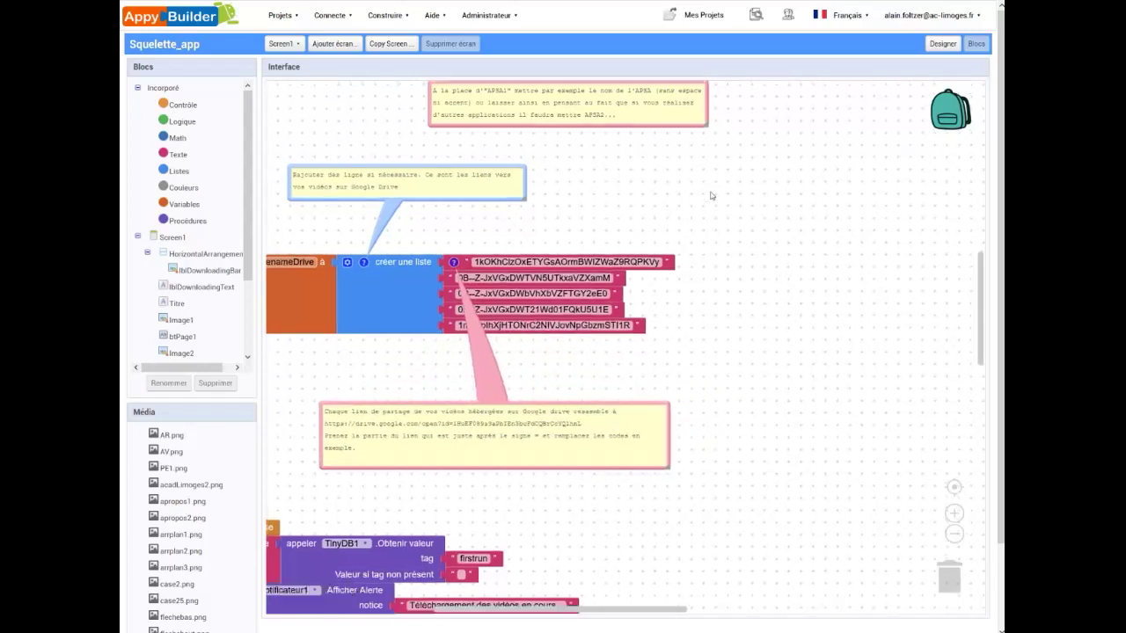
Move the comment bubble of the NomDossier text value above its block.
{"action": "scroll", "coordinate": [712, 195], "scroll_direction": "up", "scroll_amount": 5}
{"action": "scroll", "coordinate": [712, 195], "scroll_direction": "left", "scroll_amount": 3}
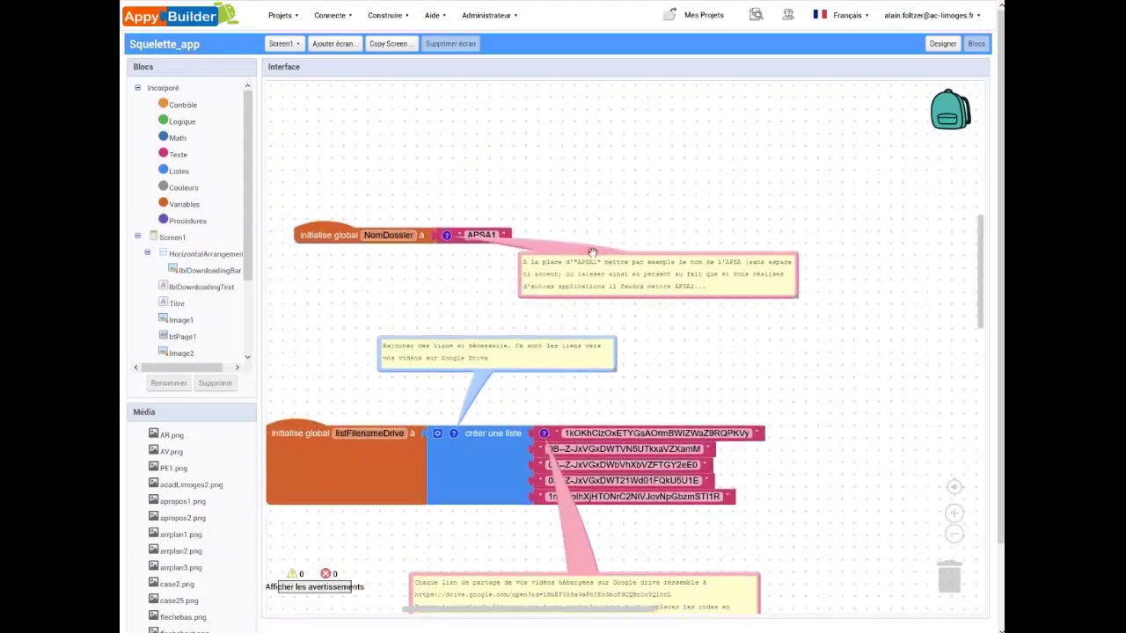
{"action": "left_click_drag", "start_coordinate": [593, 254], "coordinate": [457, 135]}
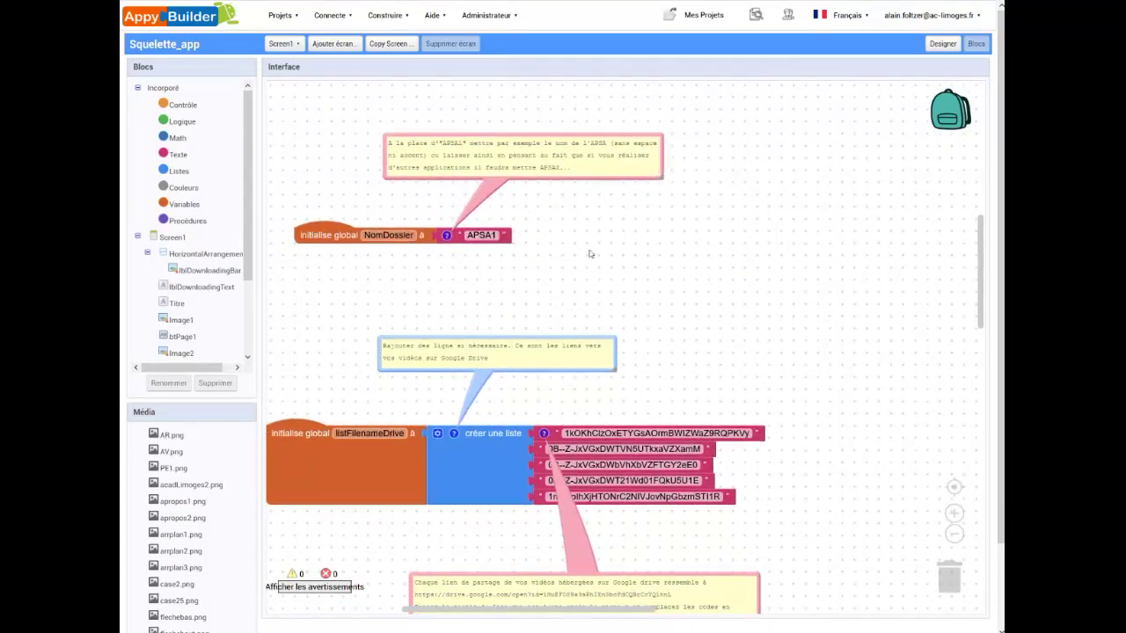
{"action": "left_click_drag", "start_coordinate": [716, 317], "coordinate": [762, 173]}
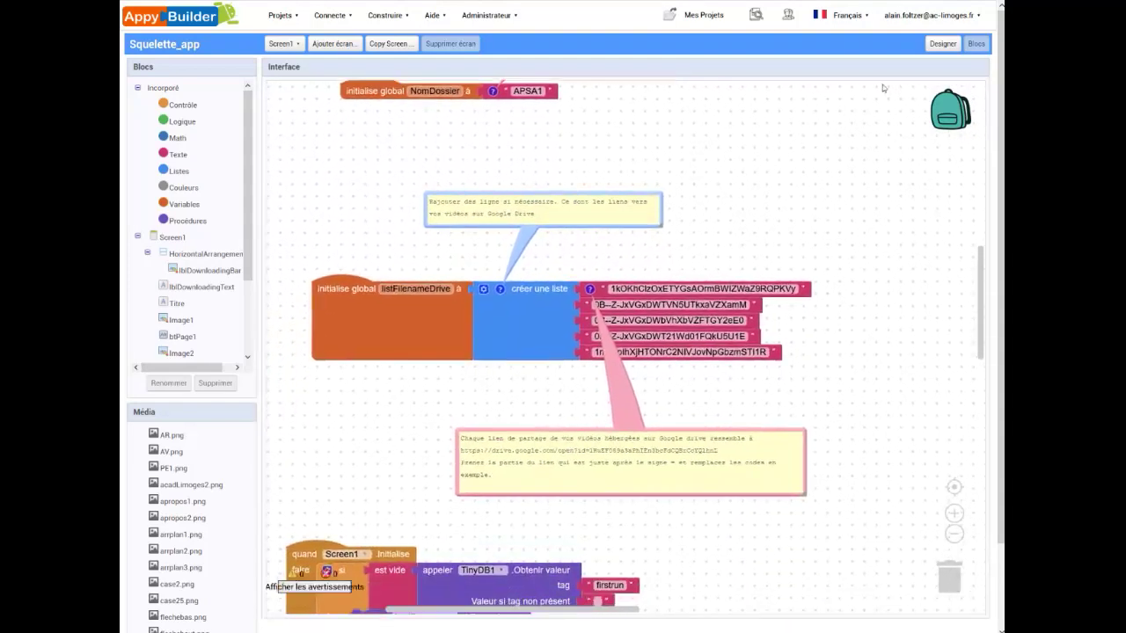
Return to the screen designer and add a Bouton below the Page 2 button.
{"action": "left_click", "coordinate": [943, 44]}
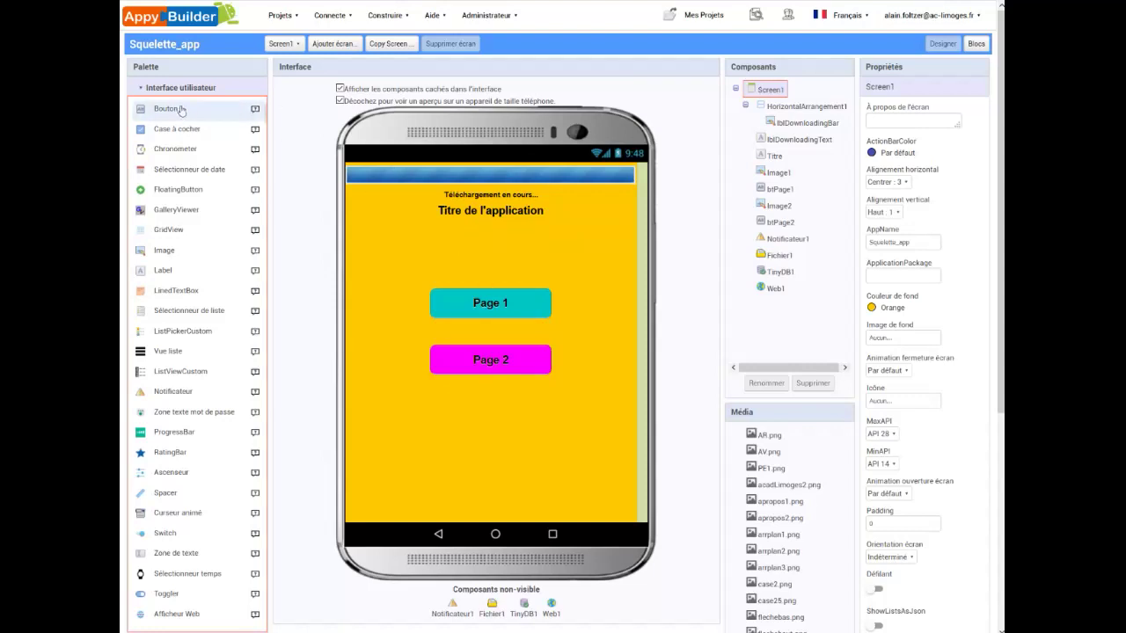
{"action": "left_click_drag", "start_coordinate": [180, 110], "coordinate": [494, 395]}
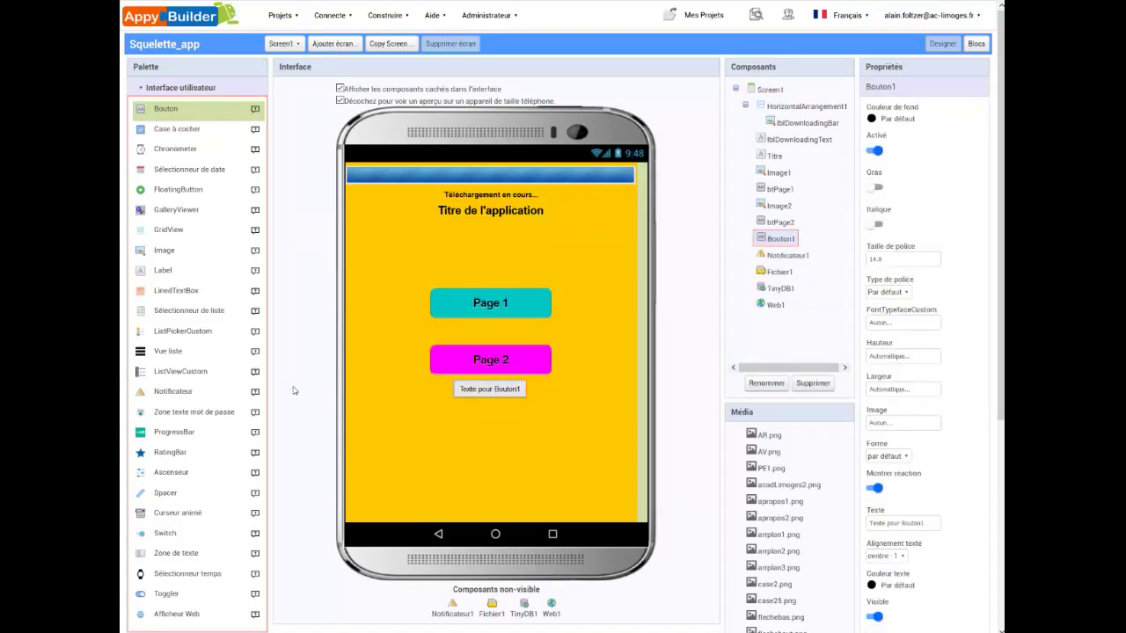
Look over the component categories and the properties of the title label and the Image2 spacer.
{"action": "scroll", "coordinate": [214, 330], "scroll_direction": "down", "scroll_amount": 4}
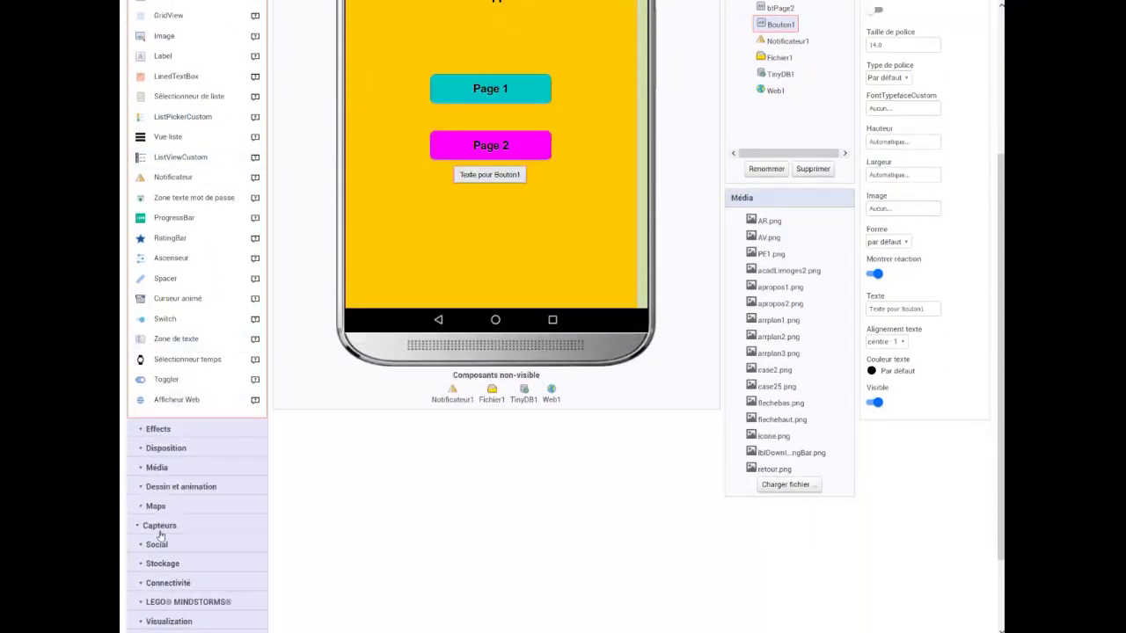
{"action": "scroll", "coordinate": [309, 314], "scroll_direction": "up", "scroll_amount": 2}
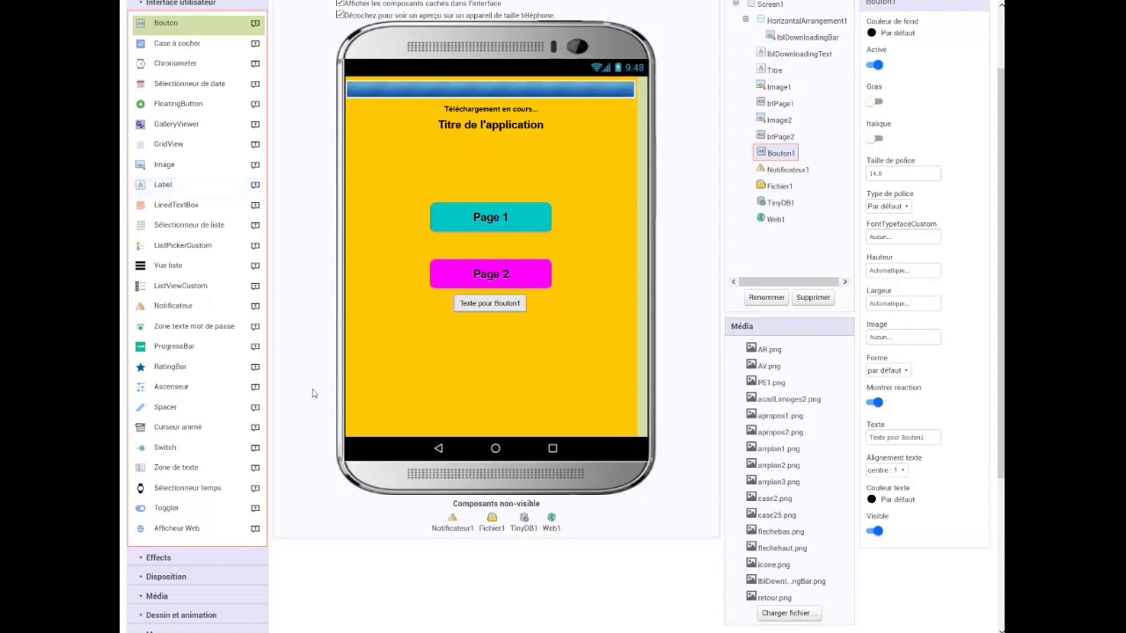
{"action": "left_click", "coordinate": [462, 129]}
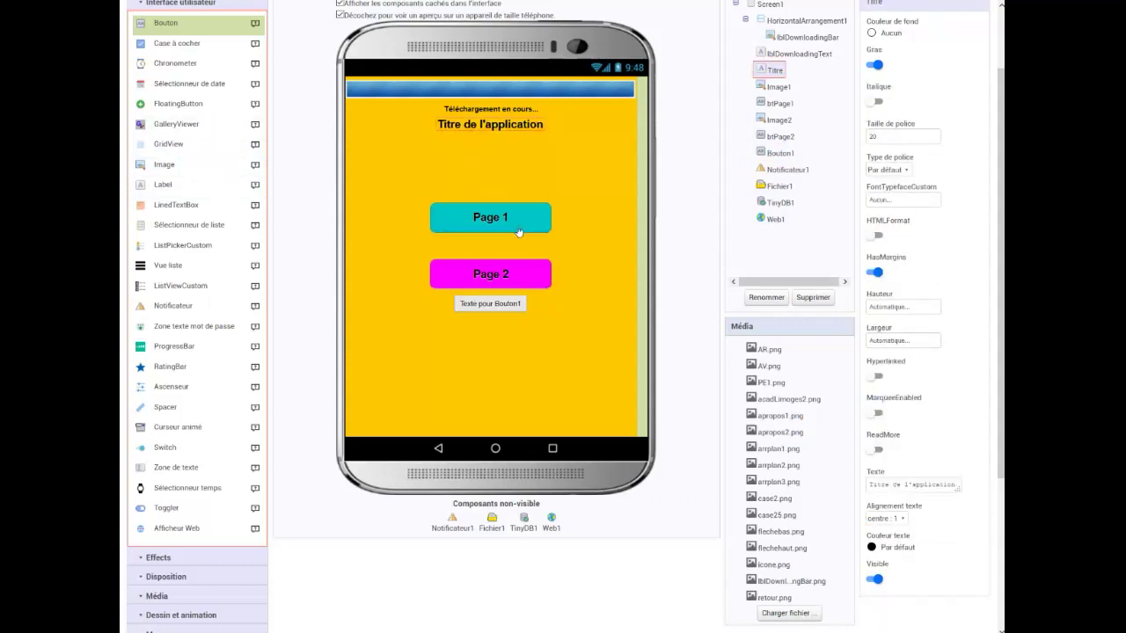
{"action": "left_click", "coordinate": [485, 248]}
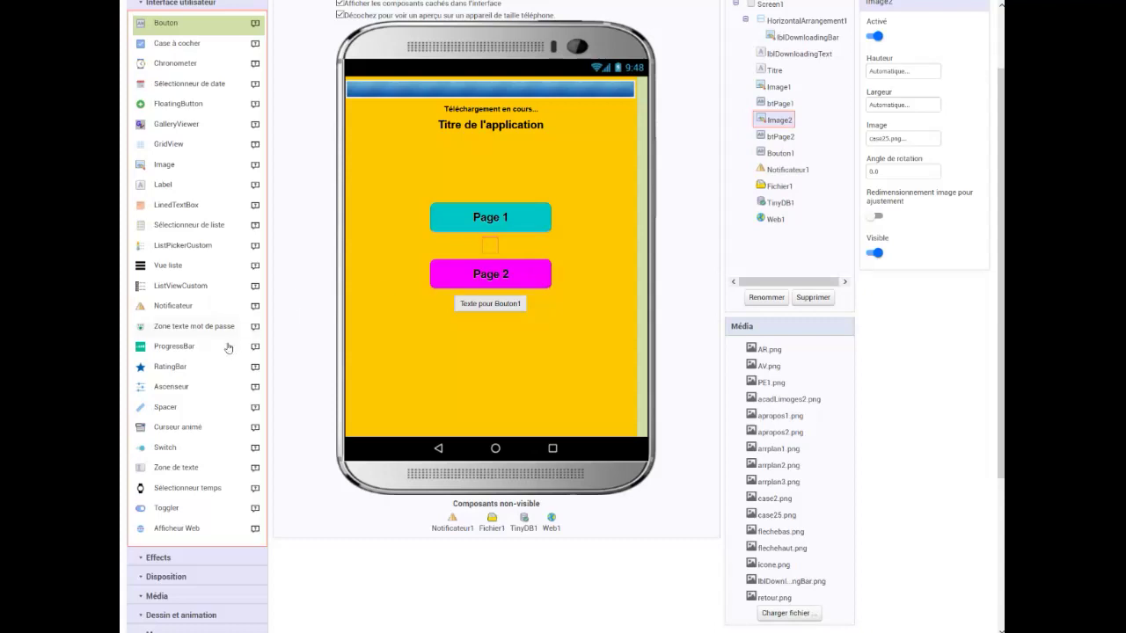
Add a horizontal arrangement above the Page 1 button and place the Page 1 and Page 2 buttons side by side in it.
{"action": "left_click", "coordinate": [175, 578]}
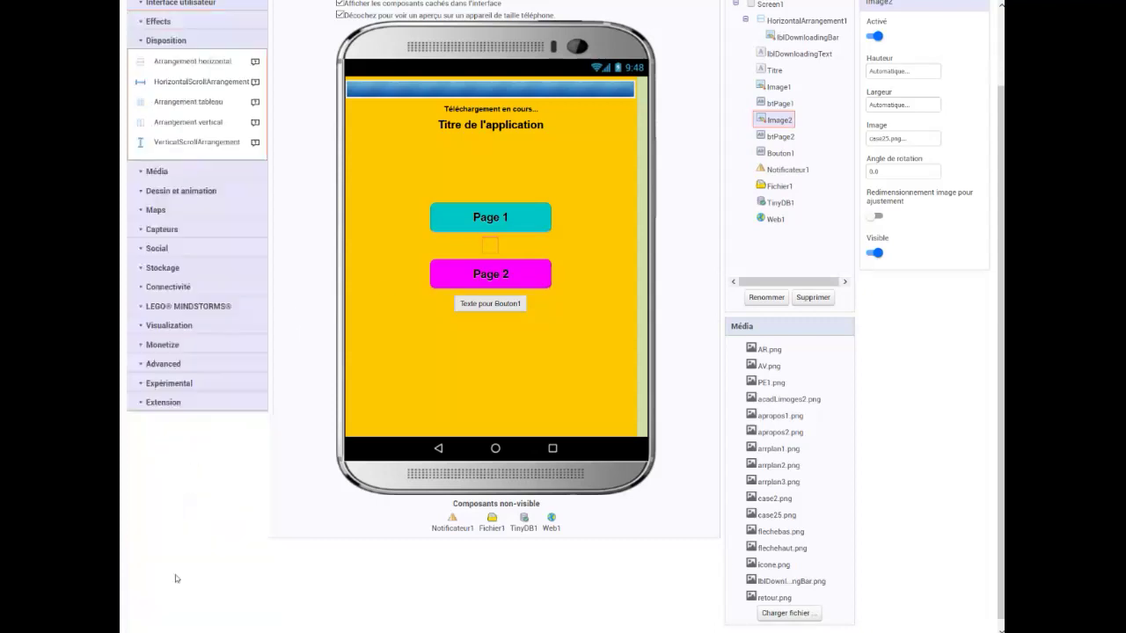
{"action": "scroll", "coordinate": [298, 275], "scroll_direction": "up", "scroll_amount": 2}
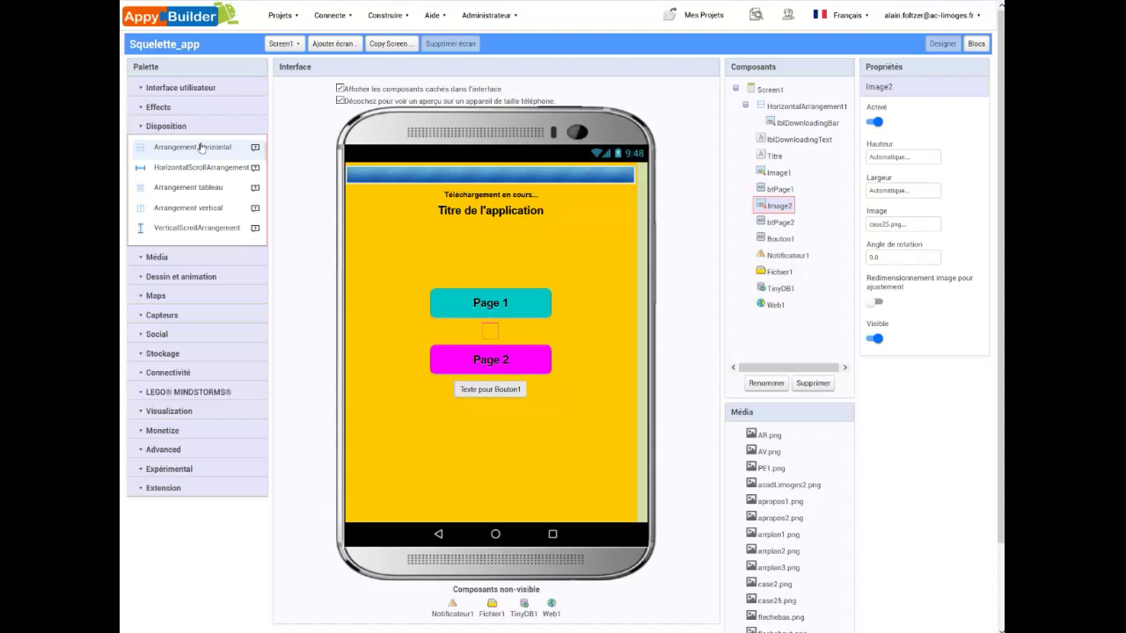
{"action": "left_click_drag", "start_coordinate": [201, 147], "coordinate": [449, 295]}
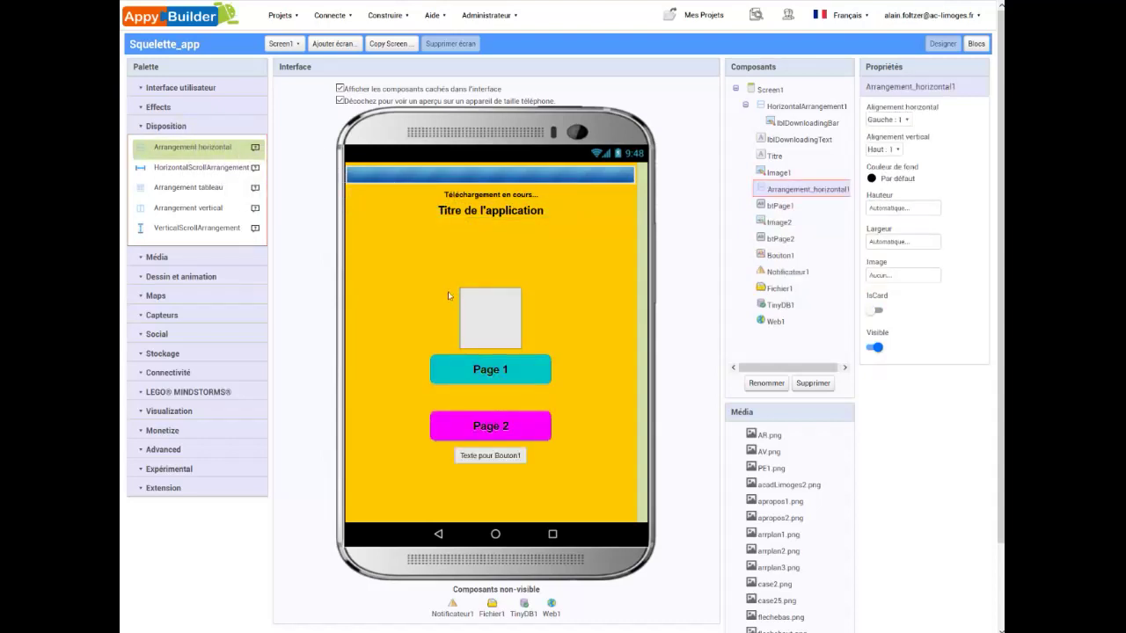
{"action": "left_click_drag", "start_coordinate": [454, 371], "coordinate": [515, 313]}
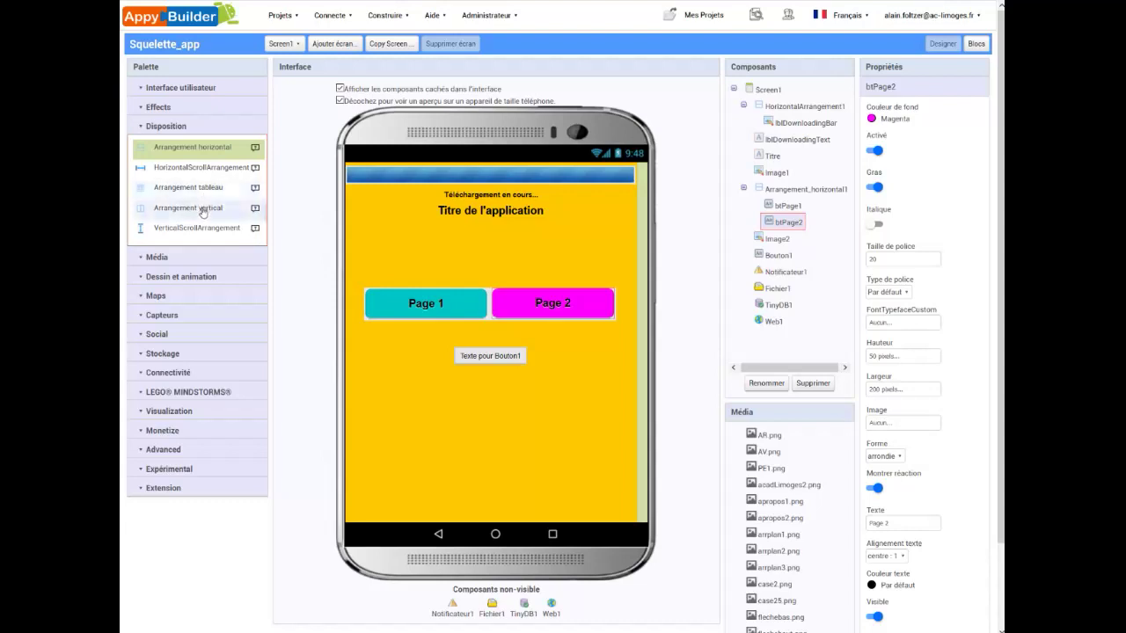
Add a vertical arrangement below Bouton1 and move the Page 1 and Page 2 buttons into it.
{"action": "left_click_drag", "start_coordinate": [202, 212], "coordinate": [489, 398]}
{"action": "left_click_drag", "start_coordinate": [431, 308], "coordinate": [489, 392]}
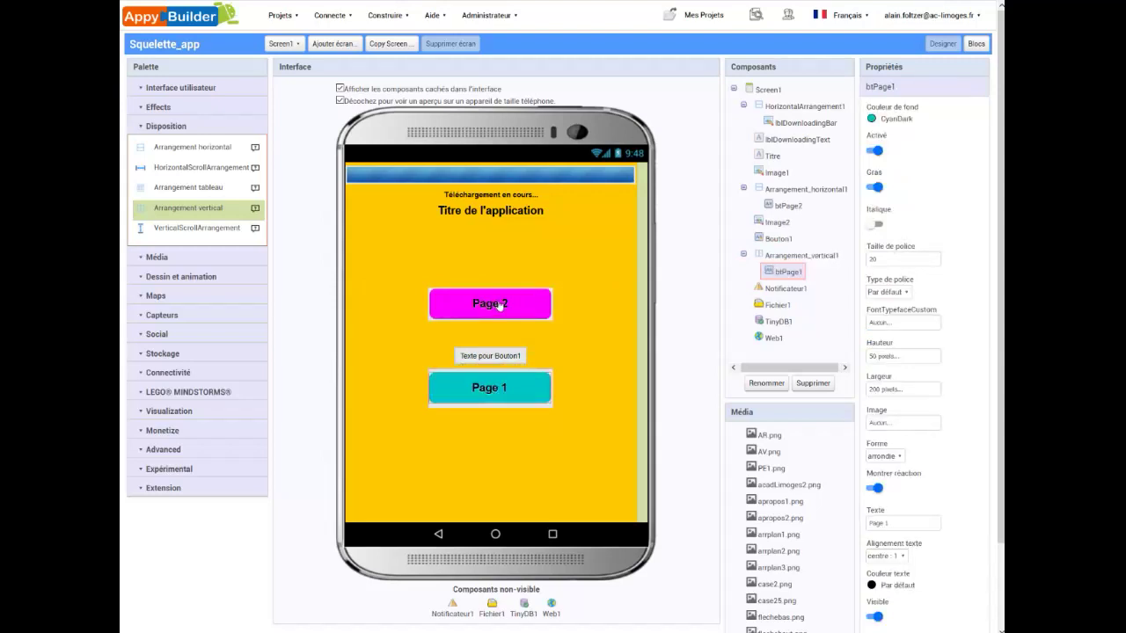
{"action": "left_click_drag", "start_coordinate": [499, 305], "coordinate": [492, 440]}
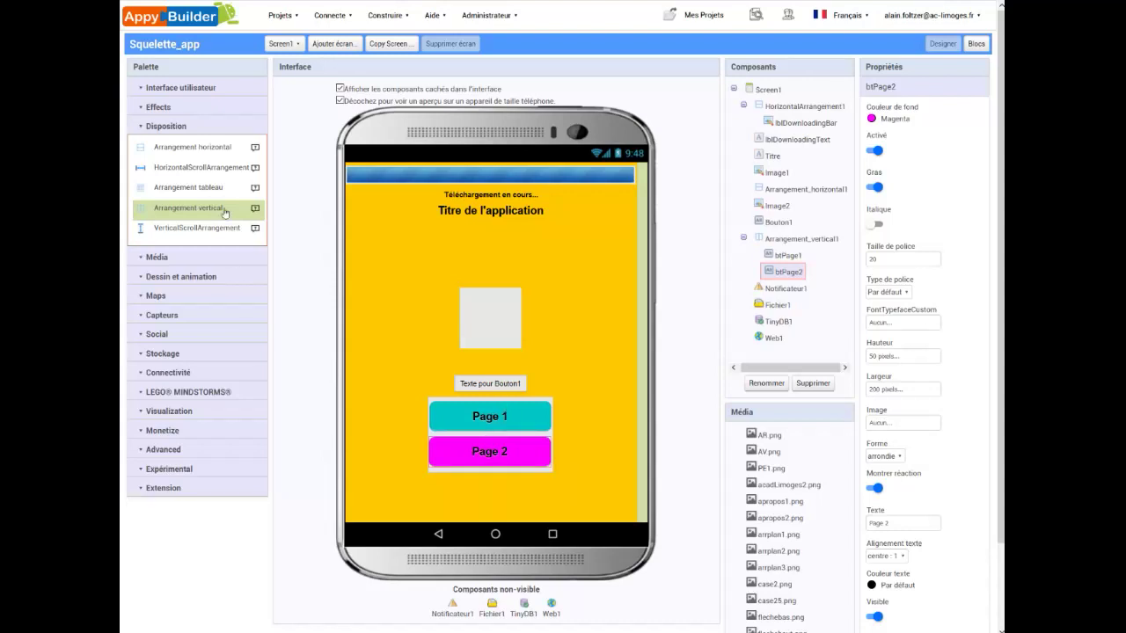
Put a second vertical arrangement and the one holding the buttons inside the horizontal arrangement, with the Page 1 button moved into the new one.
{"action": "left_click_drag", "start_coordinate": [212, 212], "coordinate": [473, 318]}
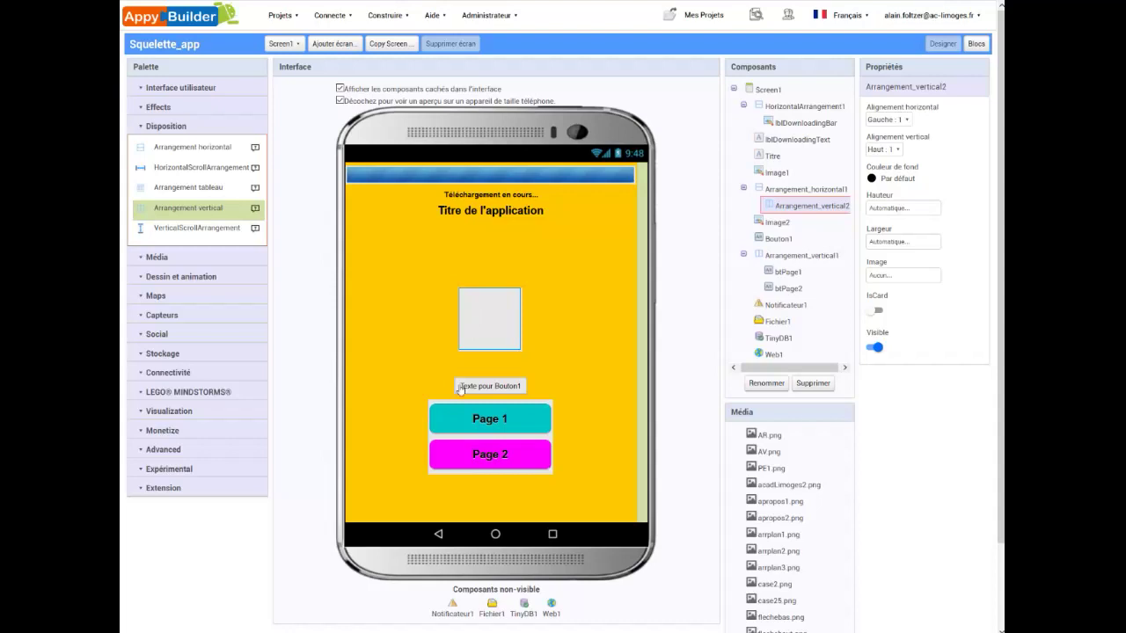
{"action": "left_click_drag", "start_coordinate": [435, 439], "coordinate": [458, 336]}
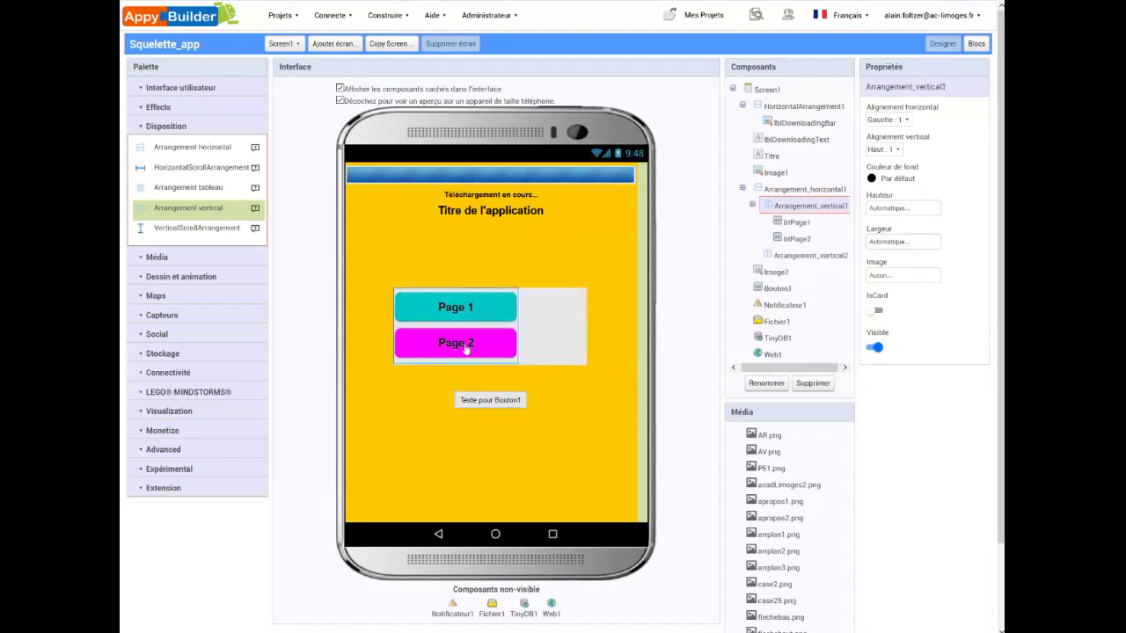
{"action": "left_click", "coordinate": [546, 319]}
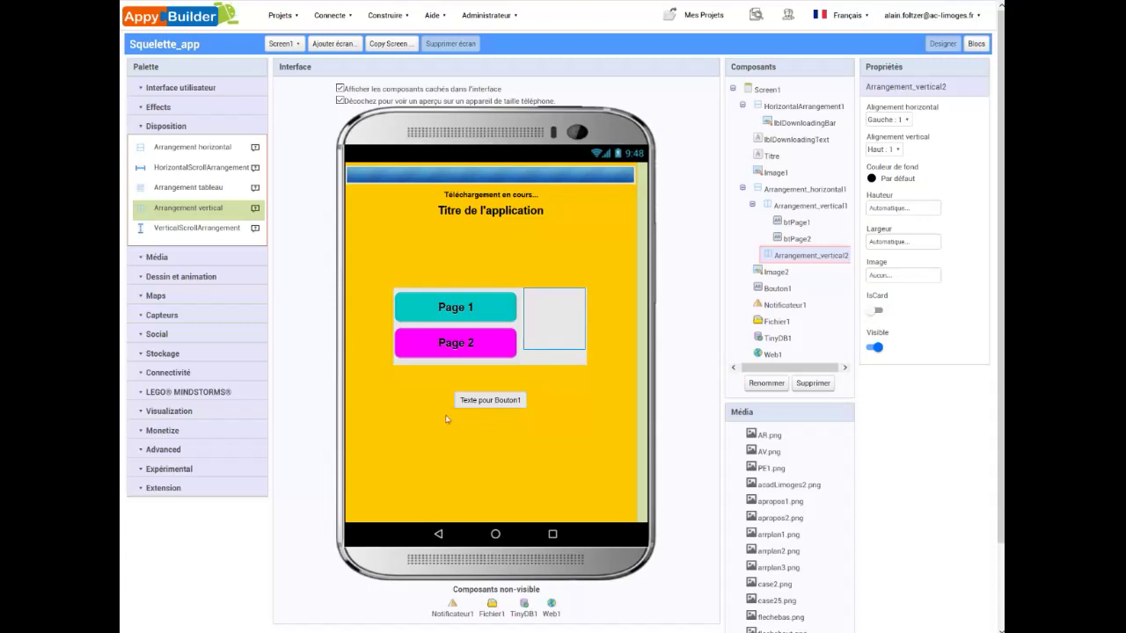
{"action": "left_click_drag", "start_coordinate": [455, 310], "coordinate": [553, 317]}
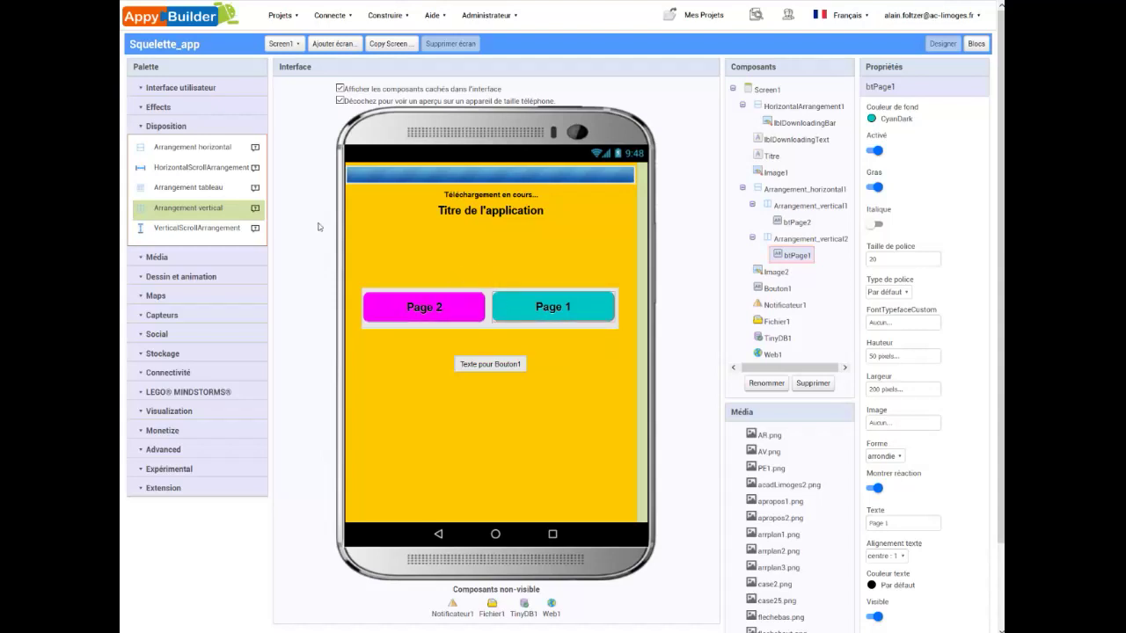
Add a Label component below Bouton1.
{"action": "left_click", "coordinate": [168, 90]}
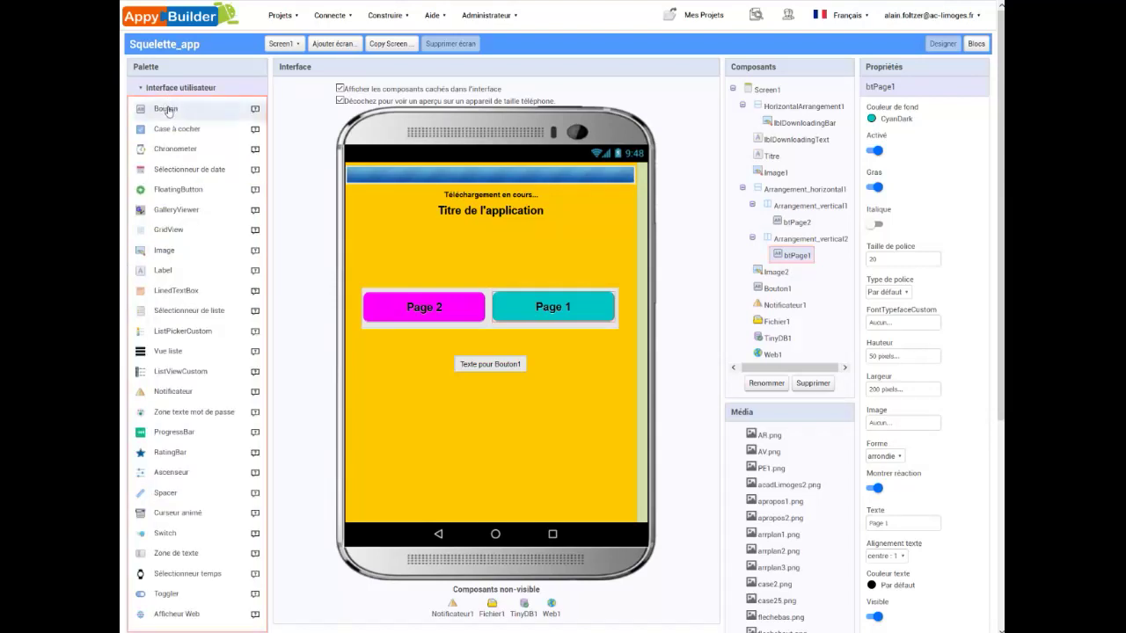
{"action": "left_click_drag", "start_coordinate": [169, 110], "coordinate": [209, 143]}
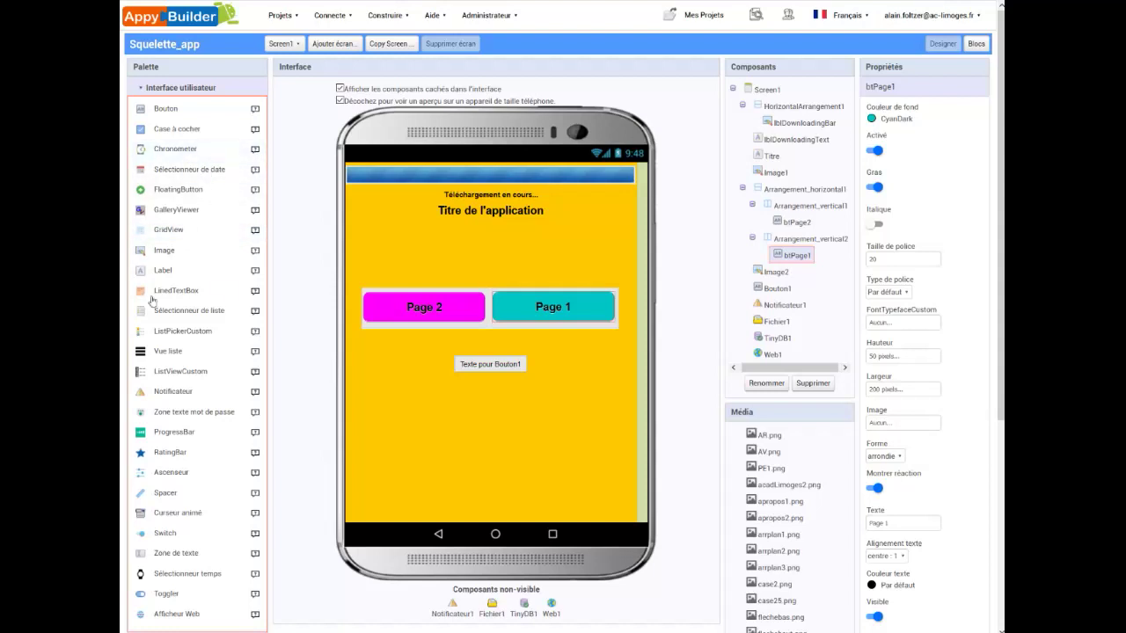
{"action": "left_click_drag", "start_coordinate": [162, 273], "coordinate": [491, 380]}
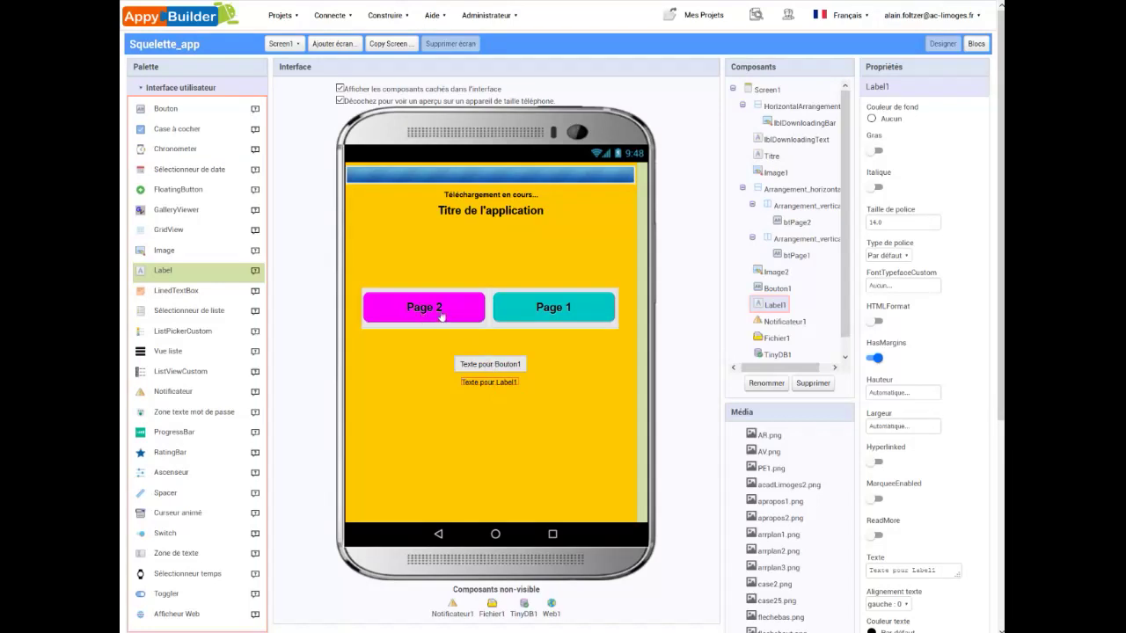
Review the properties of Bouton1 and set its font size to 20.
{"action": "left_click", "coordinate": [491, 366]}
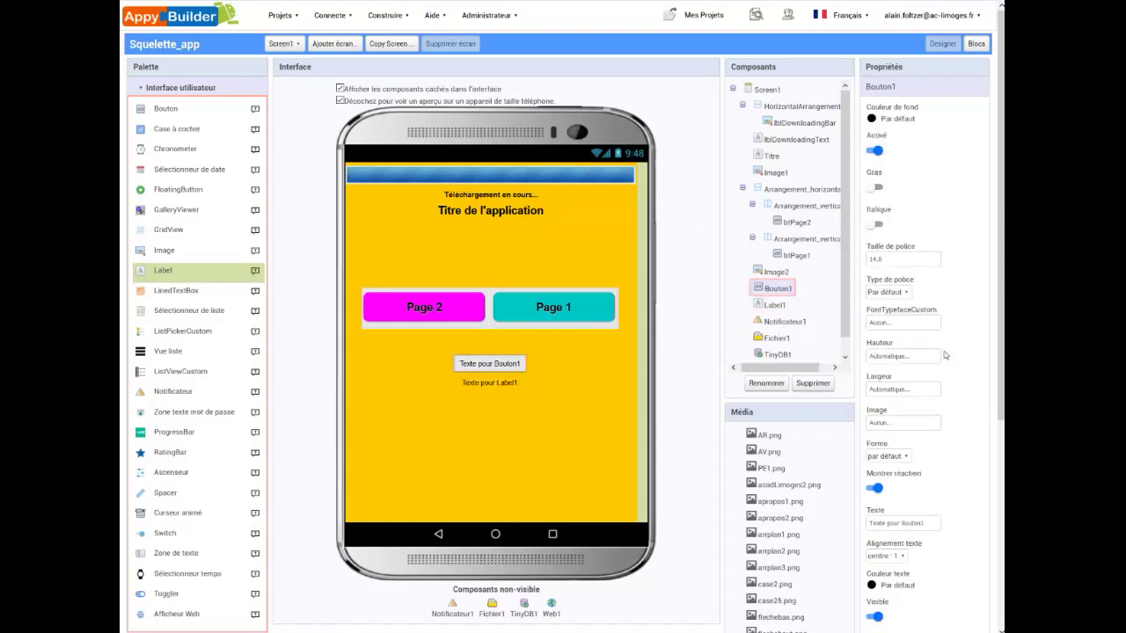
{"action": "scroll", "coordinate": [963, 471], "scroll_direction": "down", "scroll_amount": 2}
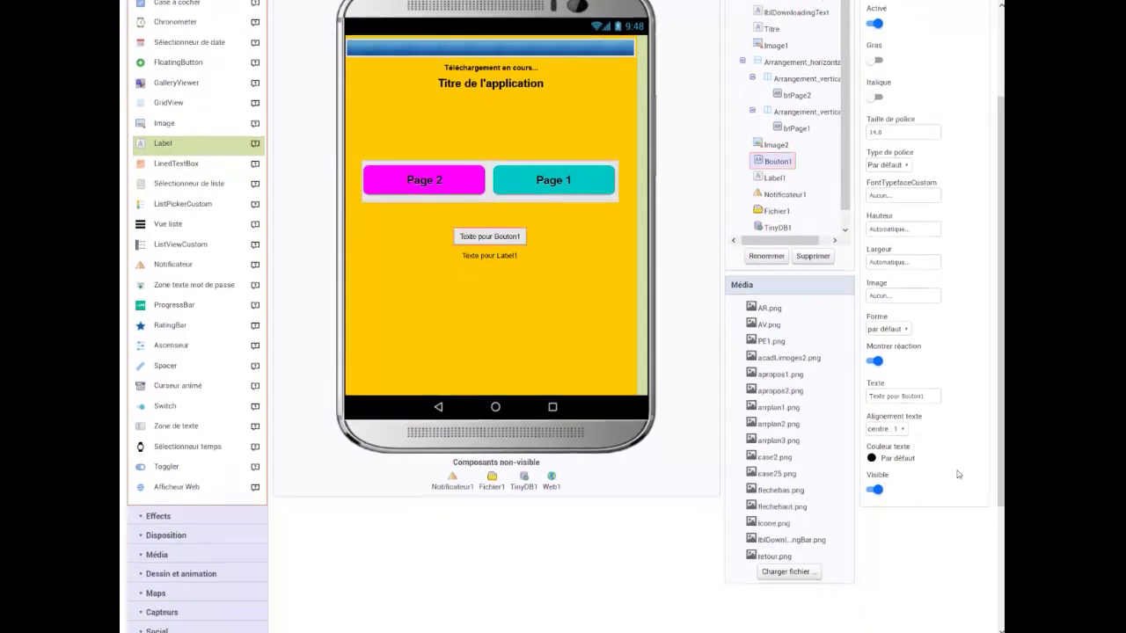
{"action": "scroll", "coordinate": [953, 471], "scroll_direction": "up", "scroll_amount": 2}
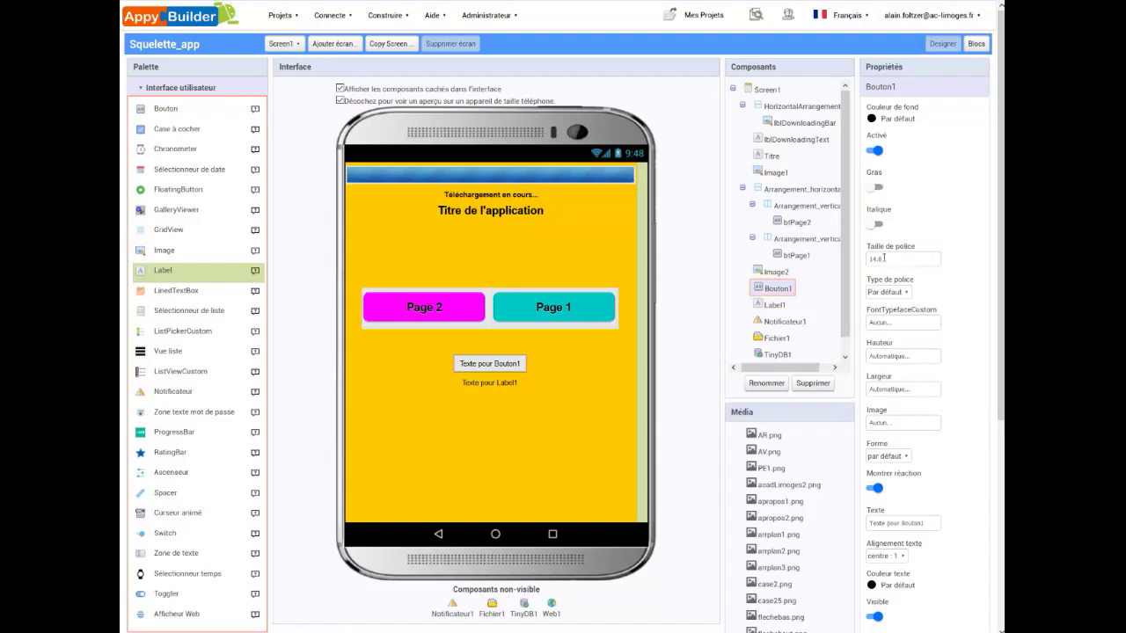
{"action": "left_click_drag", "start_coordinate": [884, 259], "coordinate": [862, 262]}
{"action": "type", "text": "20"}
{"action": "left_click", "coordinate": [954, 281]}
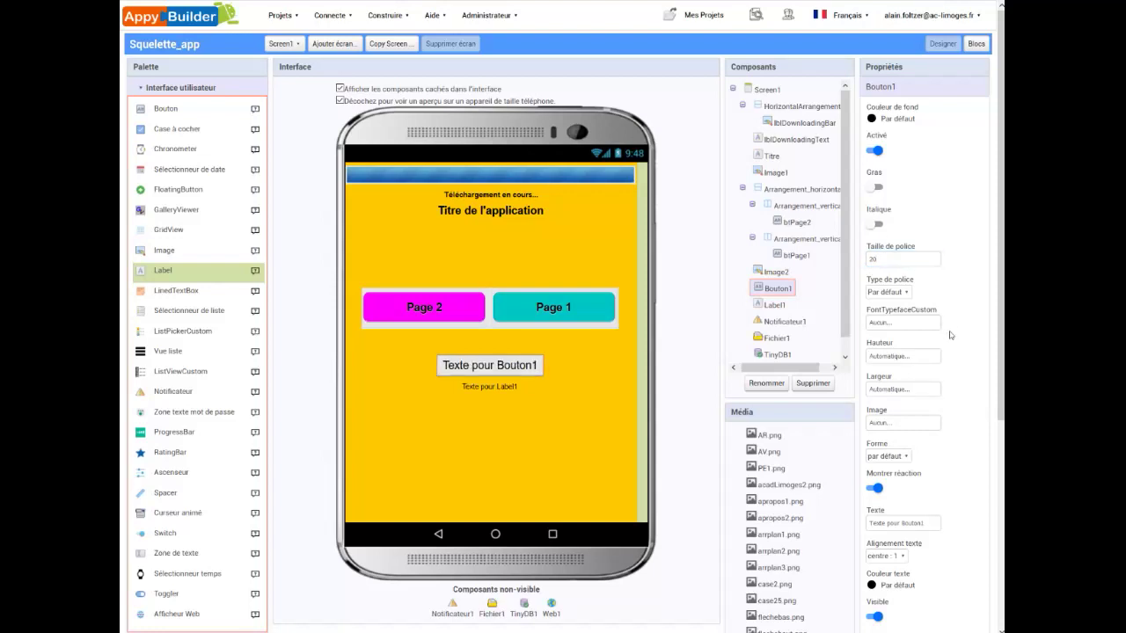
Set Bouton1's height to 50 pixels and its width to 200 pixels.
{"action": "left_click", "coordinate": [910, 358]}
{"action": "left_click", "coordinate": [883, 380]}
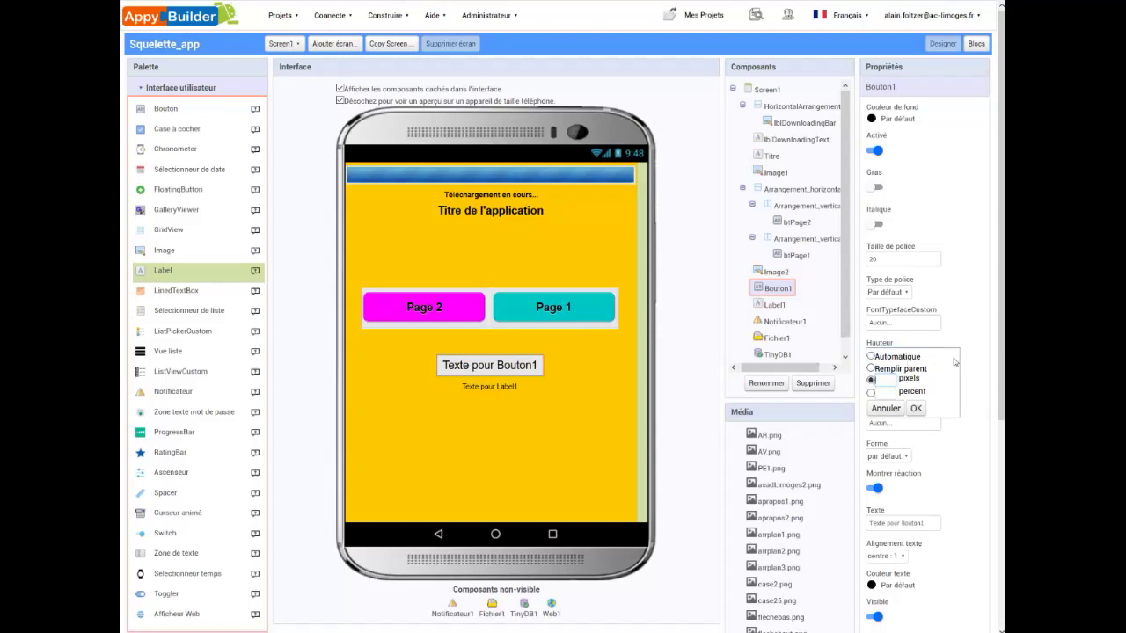
{"action": "type", "text": "50"}
{"action": "left_click", "coordinate": [915, 408]}
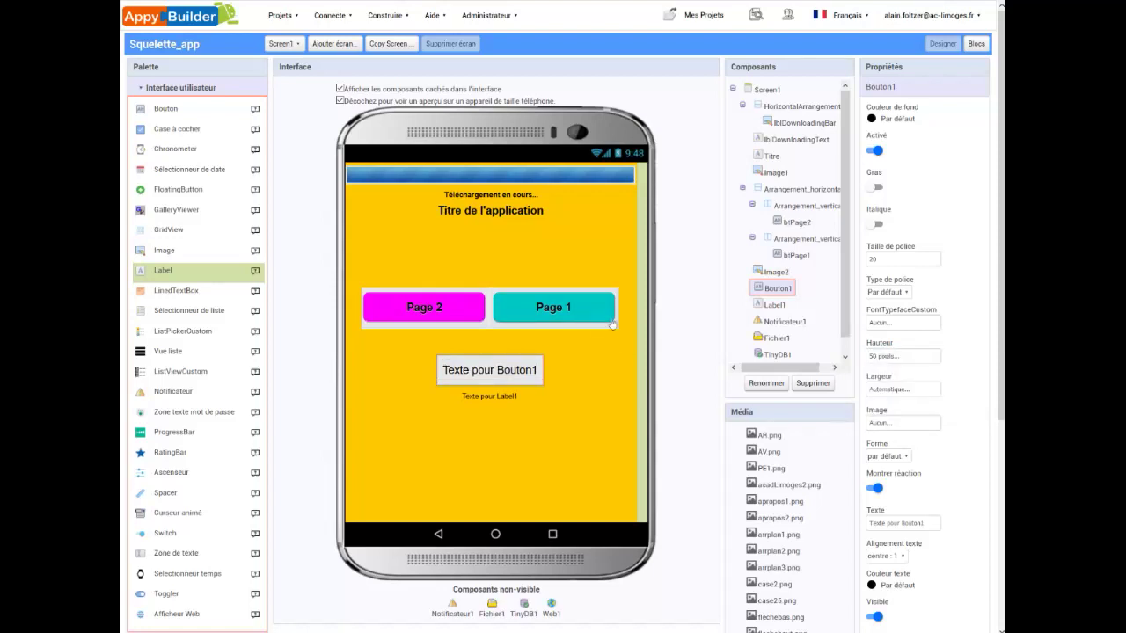
{"action": "left_click", "coordinate": [896, 388]}
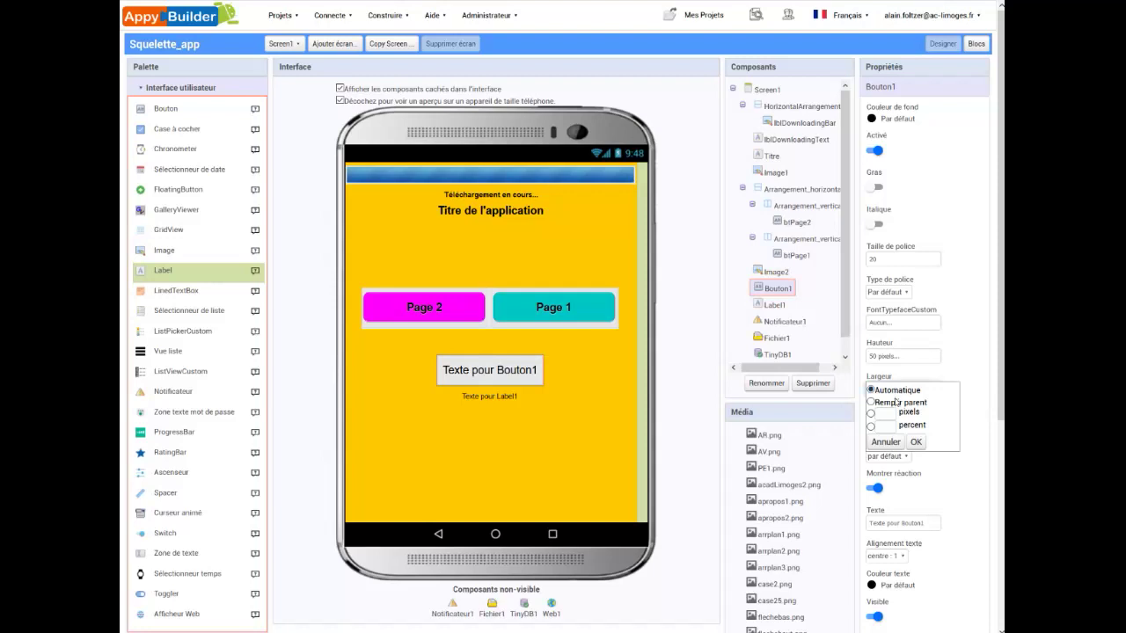
{"action": "left_click", "coordinate": [889, 411]}
{"action": "type", "text": "200"}
{"action": "left_click", "coordinate": [915, 442]}
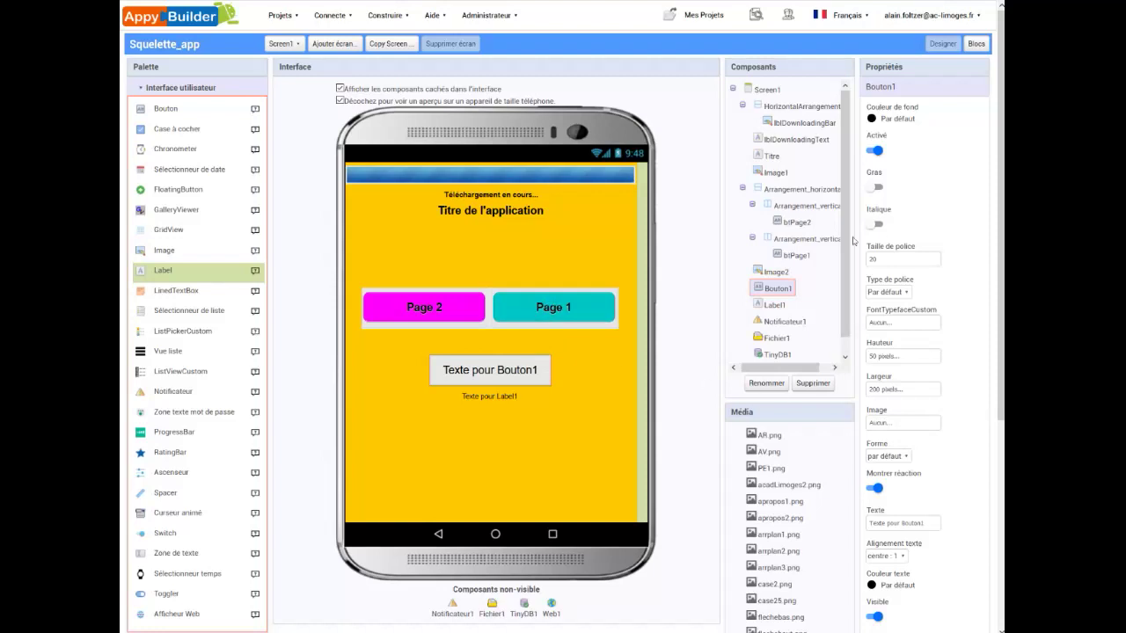
Give Bouton1 a green (Vert) background colour and make its text bold.
{"action": "left_click", "coordinate": [881, 122]}
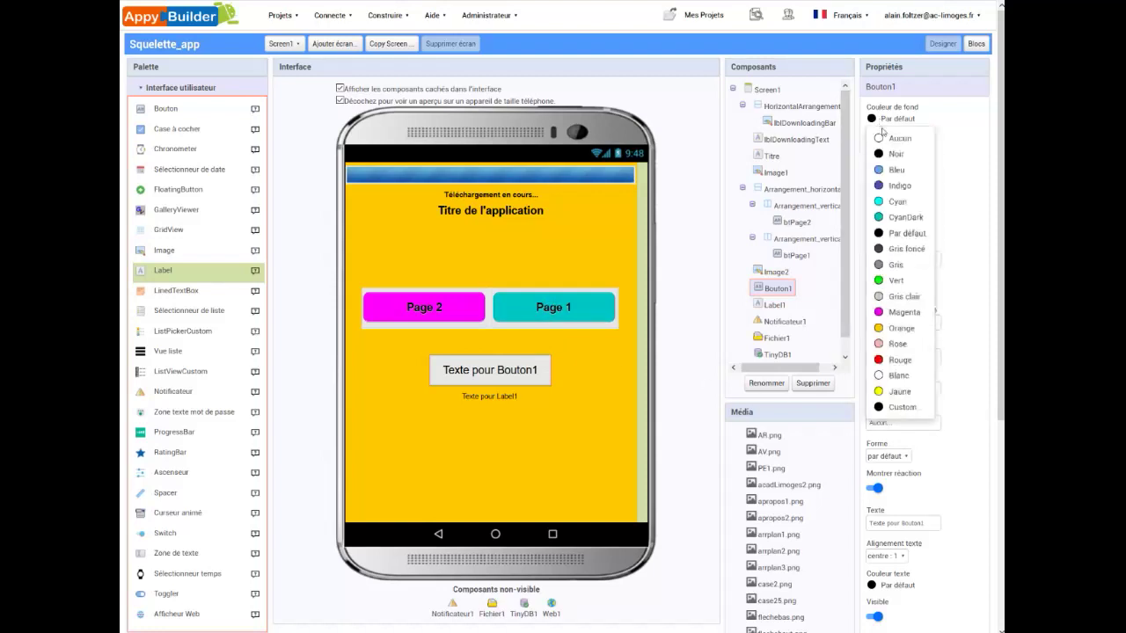
{"action": "left_click", "coordinate": [897, 280]}
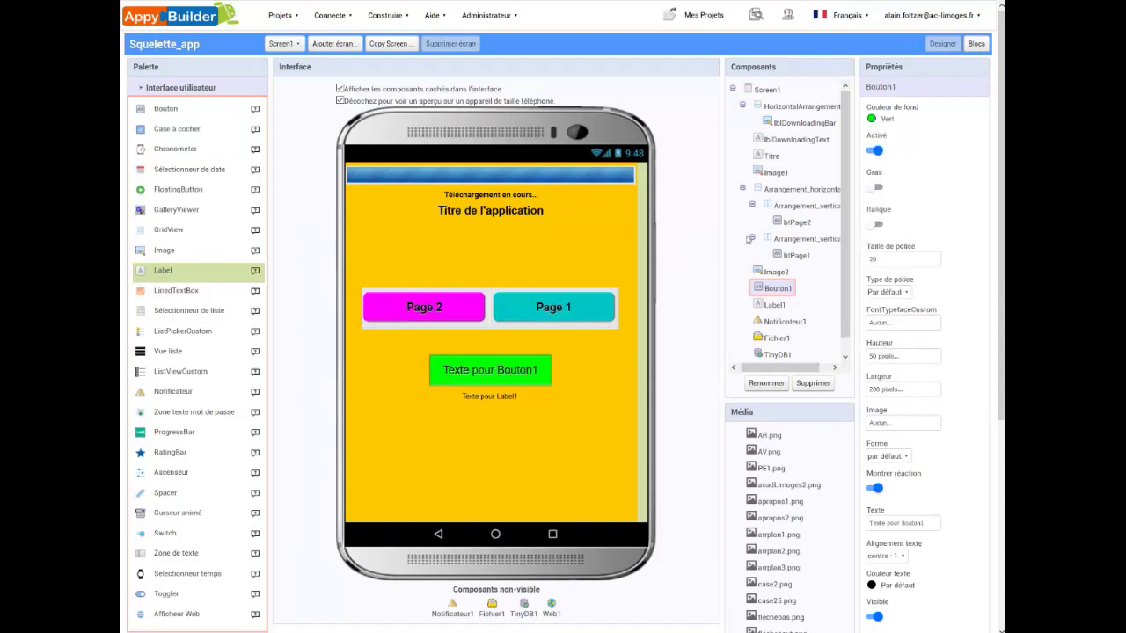
{"action": "left_click", "coordinate": [876, 187]}
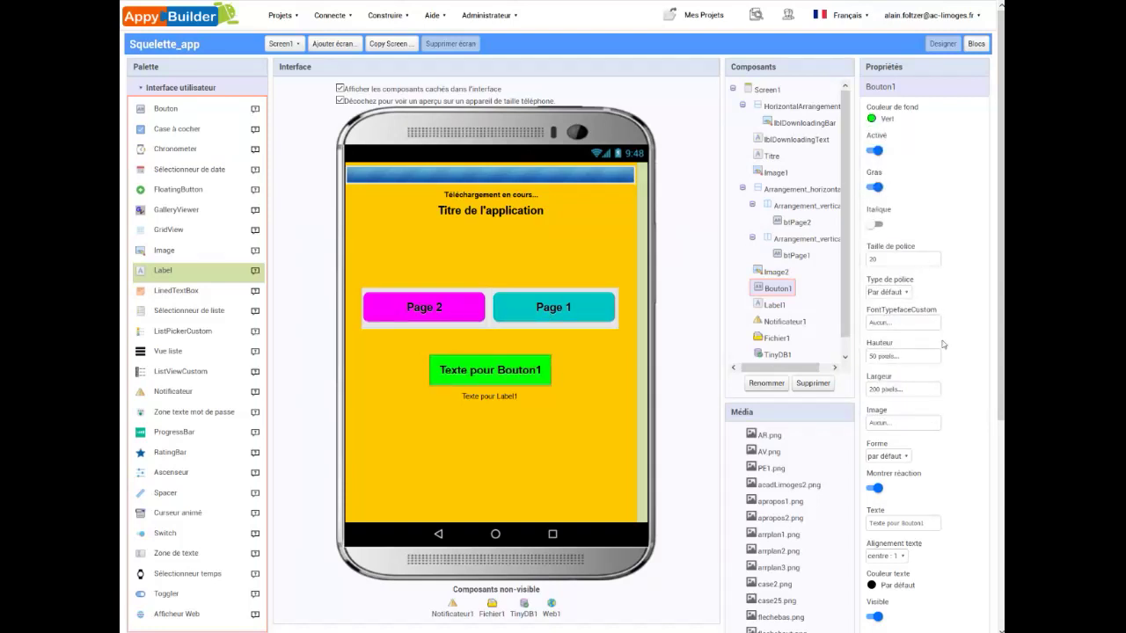
Compare Bouton1 with the Page 1 button's properties and change Bouton1's displayed text to "Page 3".
{"action": "left_click", "coordinate": [577, 314]}
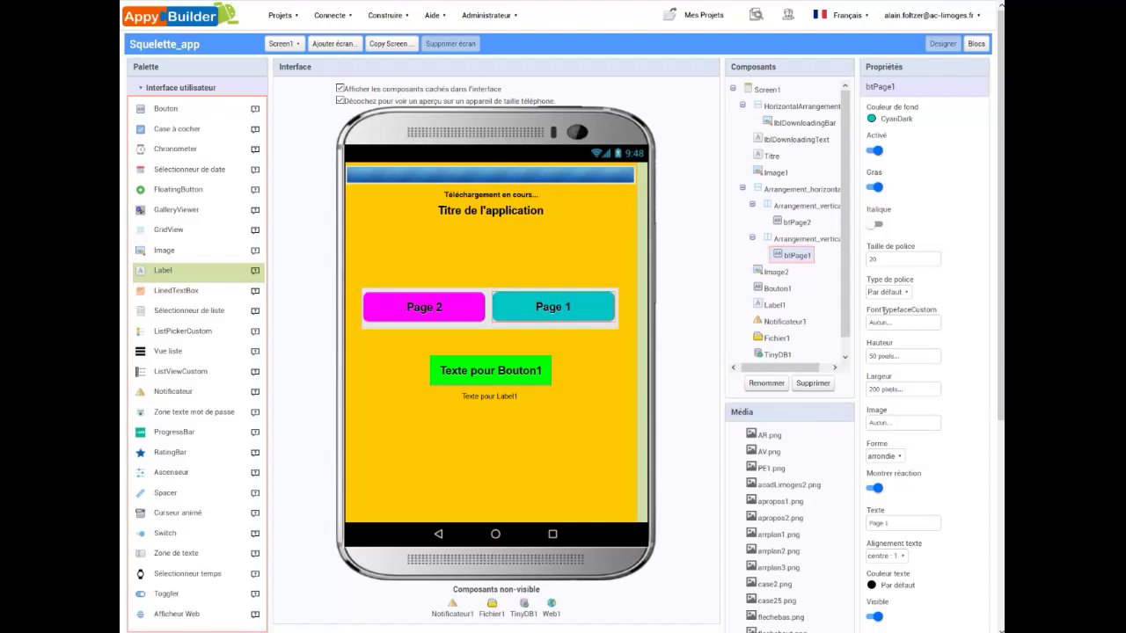
{"action": "left_click", "coordinate": [518, 373]}
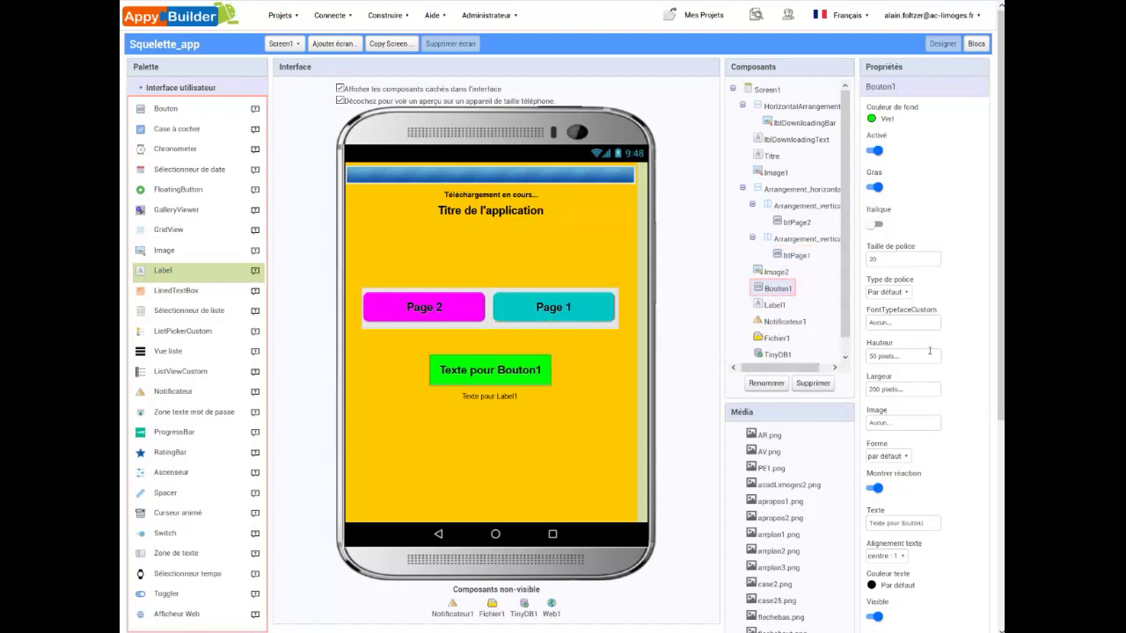
{"action": "scroll", "coordinate": [937, 351], "scroll_direction": "down", "scroll_amount": 3}
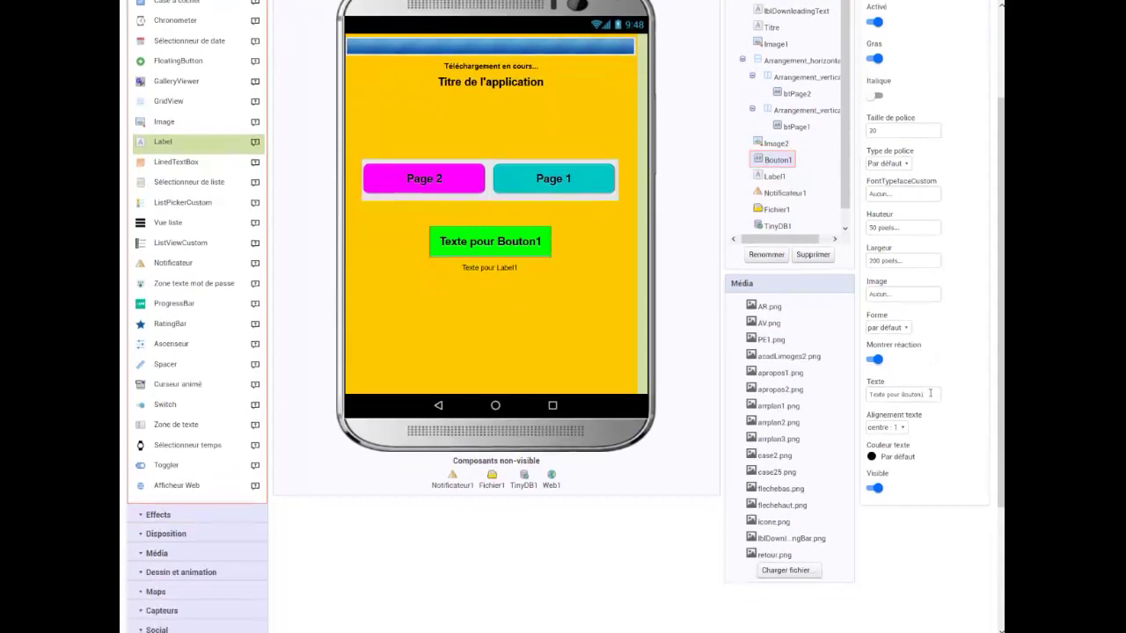
{"action": "left_click", "coordinate": [930, 393]}
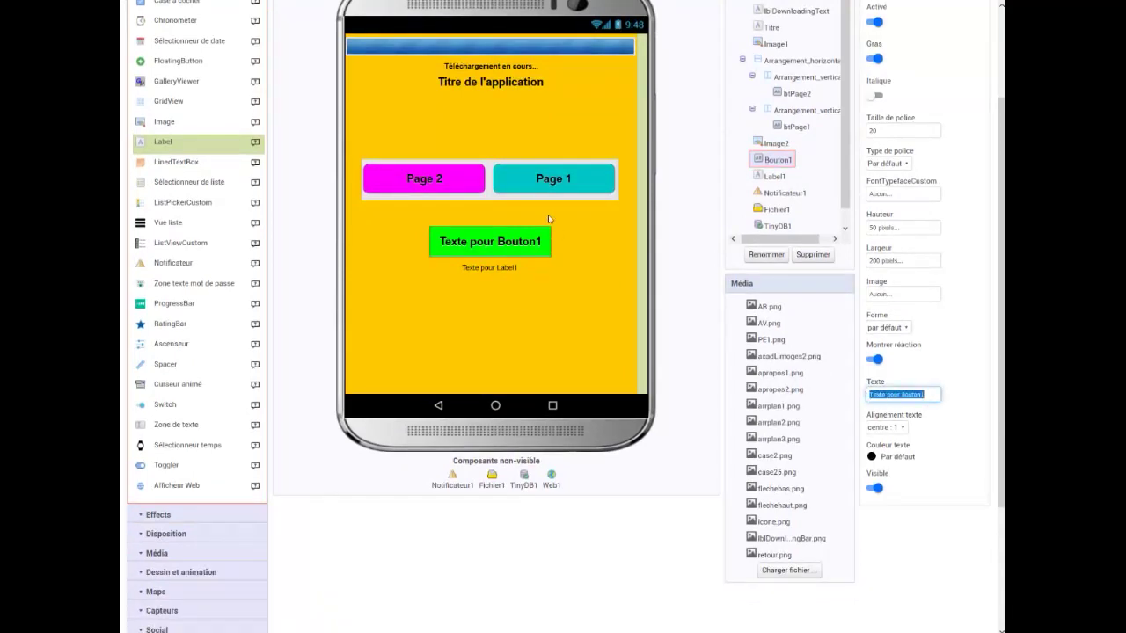
{"action": "type", "text": "Page 3"}
{"action": "key", "text": "Return"}
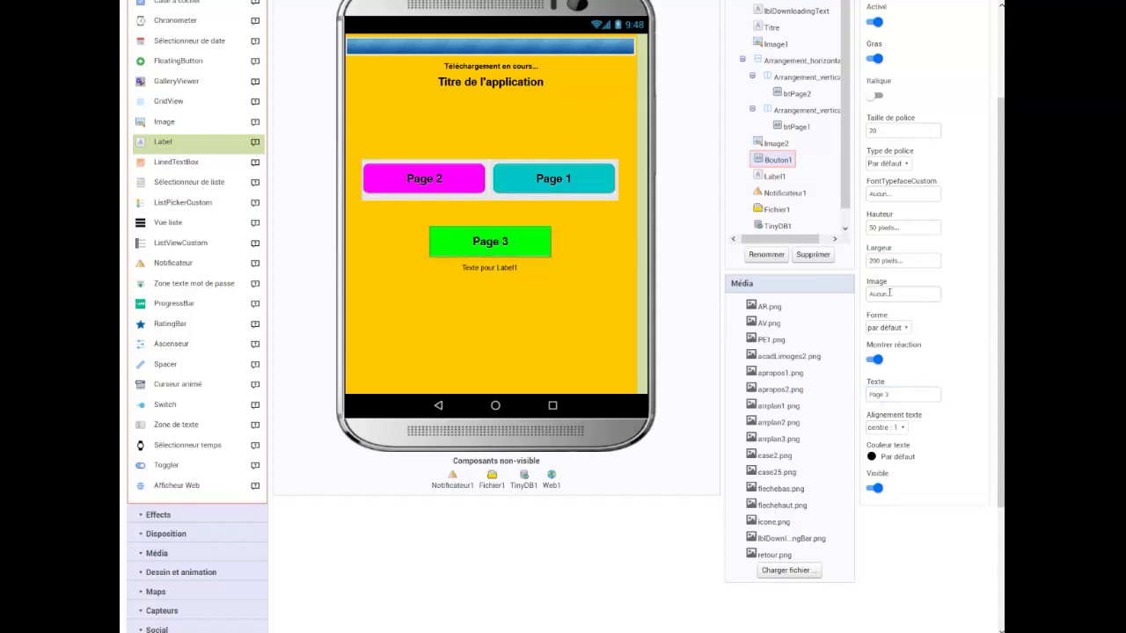
Set the shape of the green Page 3 button to rounded (arrondie).
{"action": "left_click", "coordinate": [888, 327]}
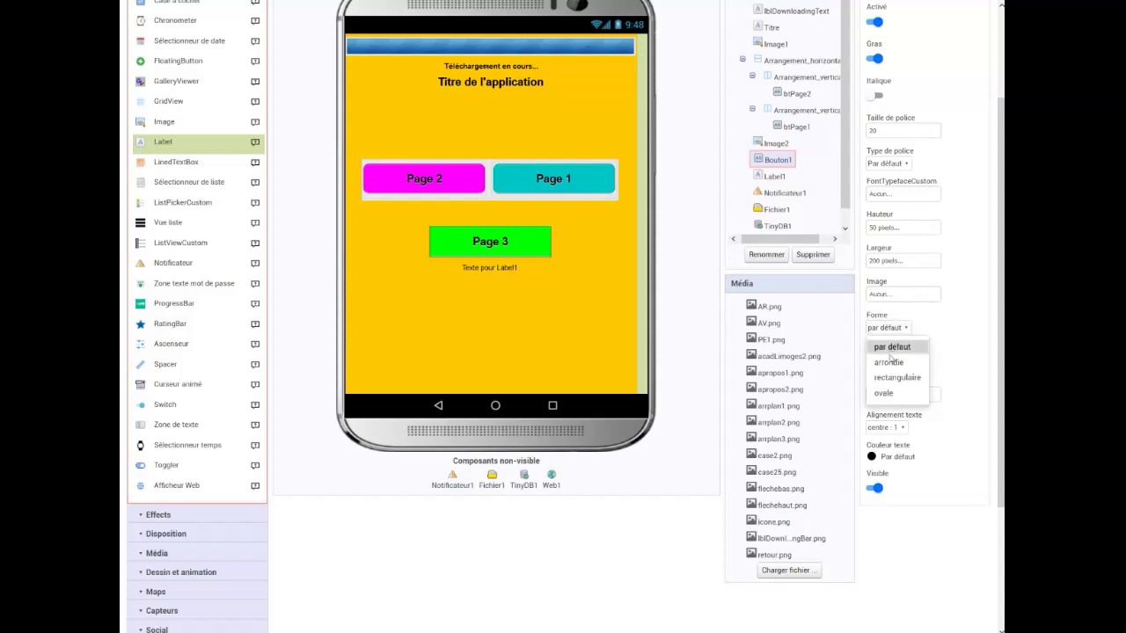
{"action": "left_click", "coordinate": [892, 365]}
{"action": "left_click", "coordinate": [584, 274]}
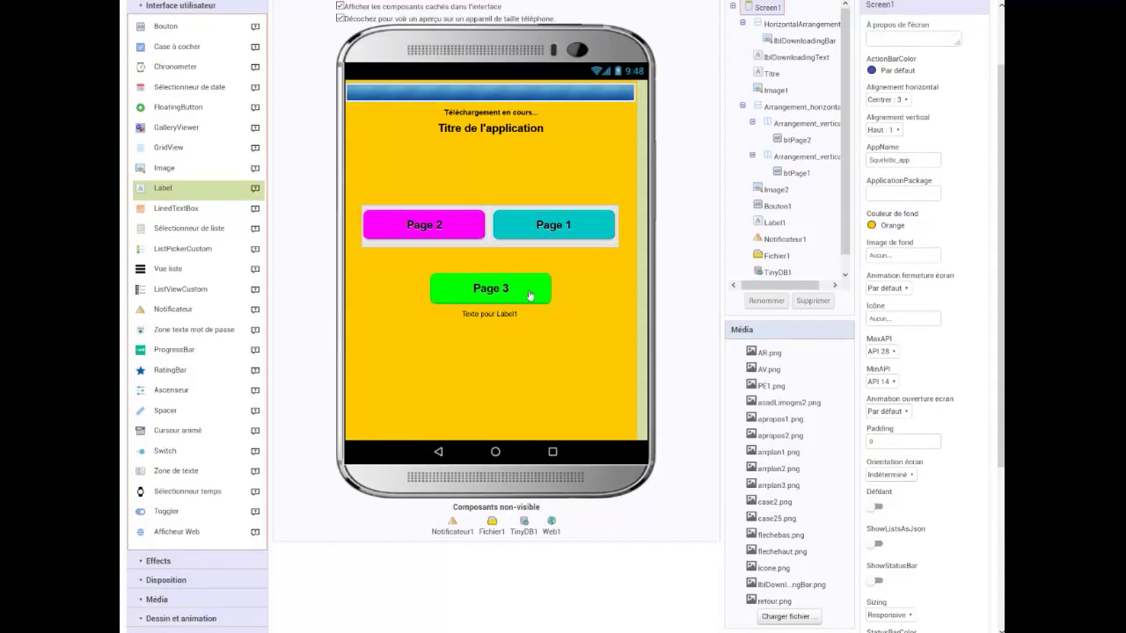
{"action": "scroll", "coordinate": [950, 308], "scroll_direction": "up", "scroll_amount": 2}
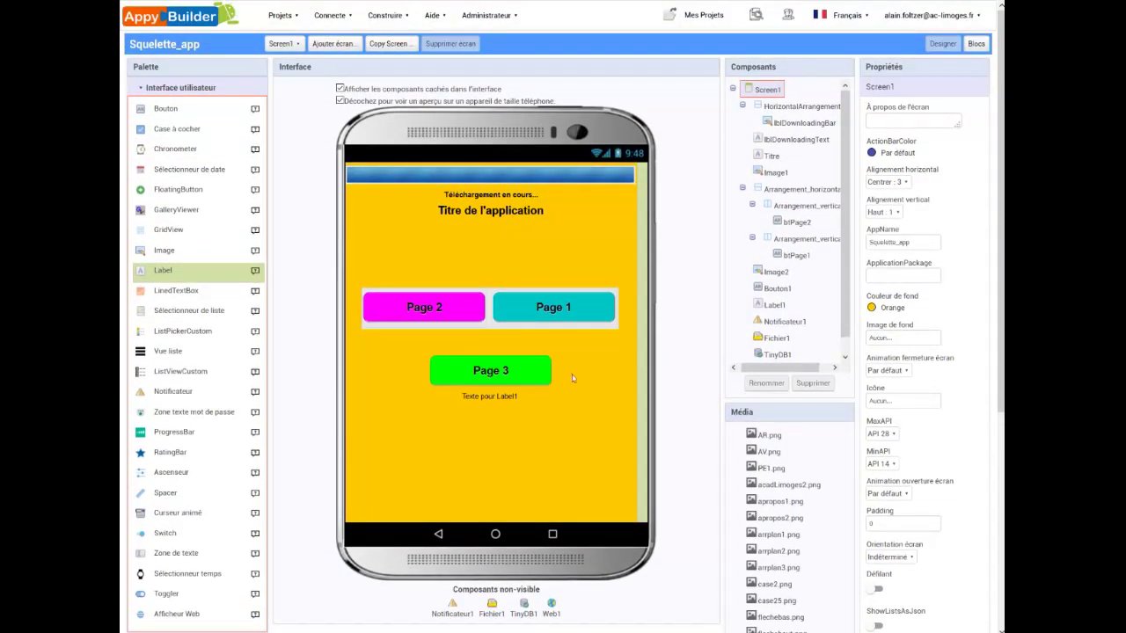
Check how the label and the Page 1 and Page 2 buttons are named, and rename the component Bouton1 as btPage3.
{"action": "left_click", "coordinate": [510, 395]}
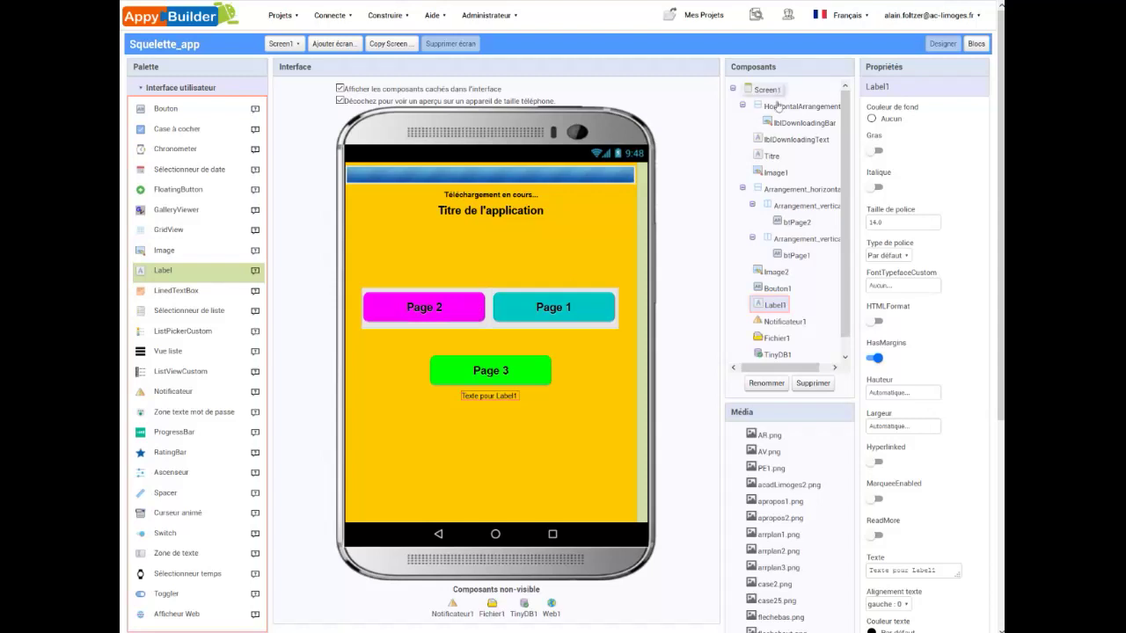
{"action": "scroll", "coordinate": [776, 304], "scroll_direction": "down", "scroll_amount": 1}
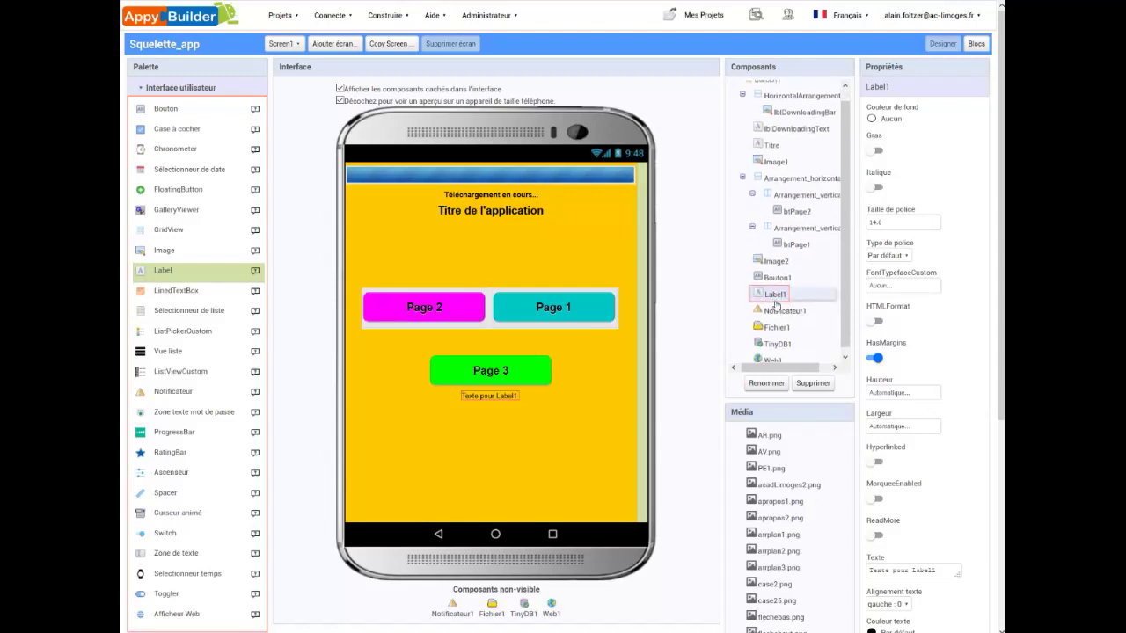
{"action": "scroll", "coordinate": [776, 305], "scroll_direction": "up", "scroll_amount": 1}
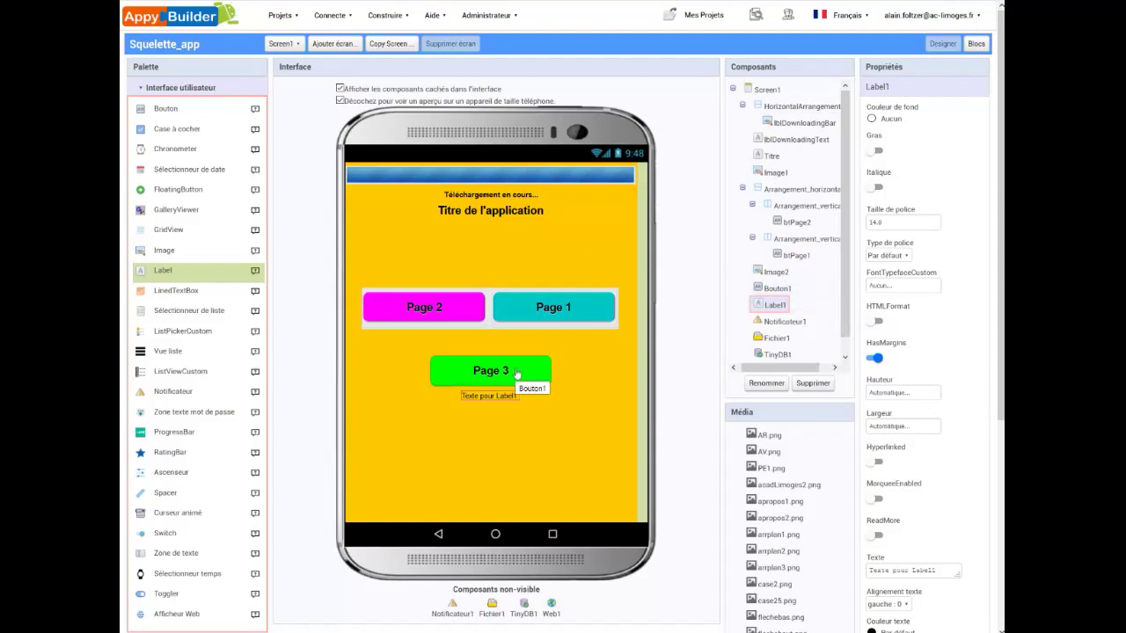
{"action": "left_click", "coordinate": [568, 308]}
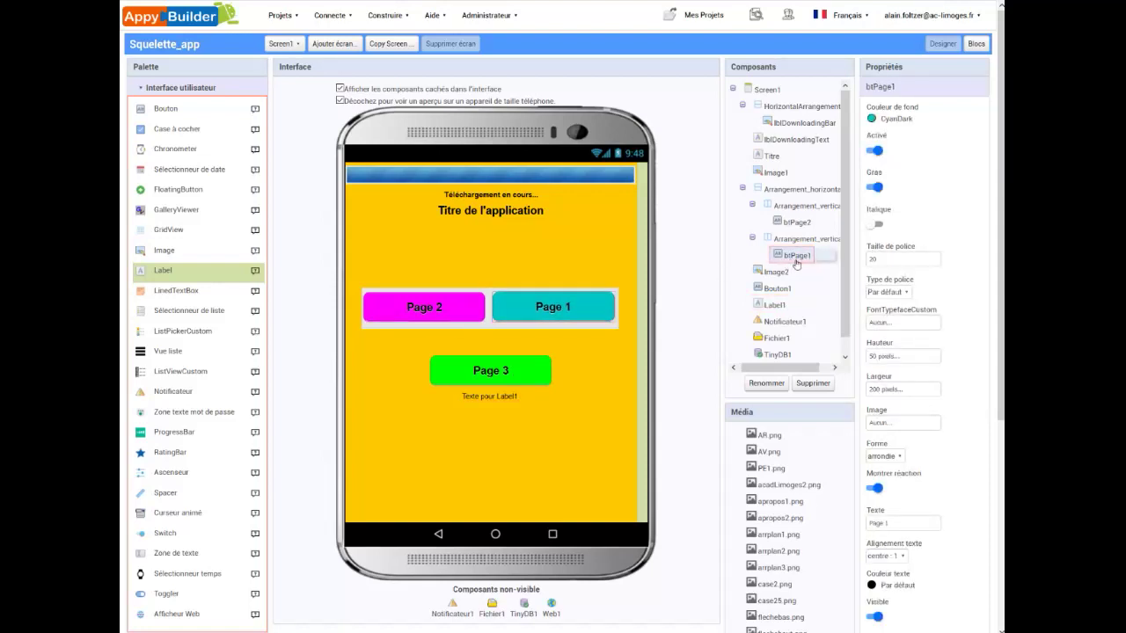
{"action": "left_click", "coordinate": [454, 318]}
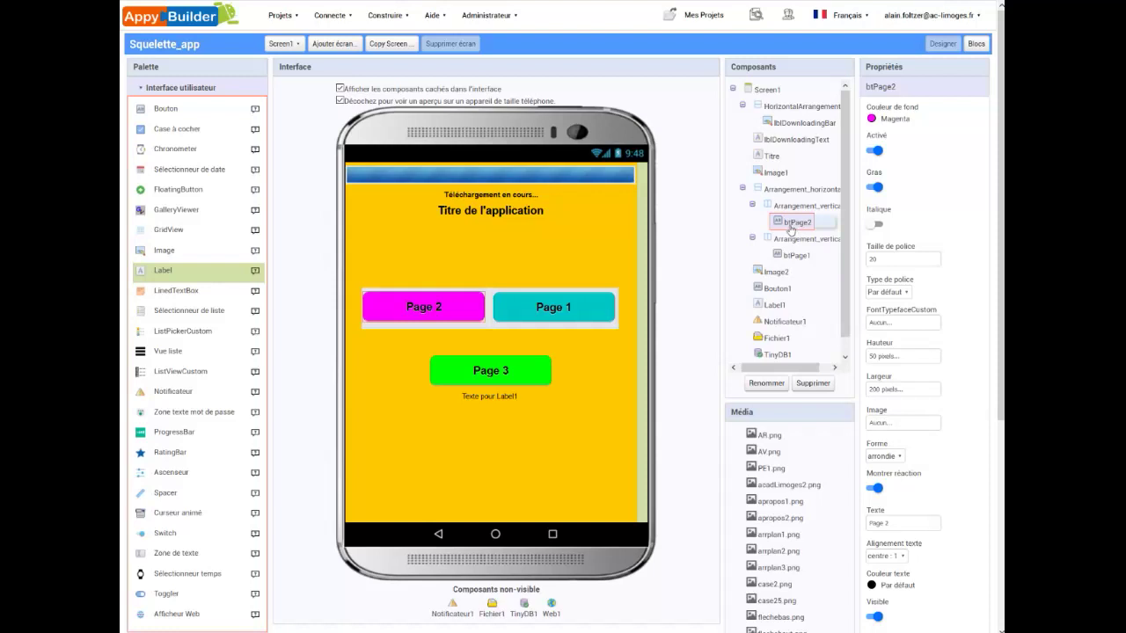
{"action": "left_click", "coordinate": [506, 374]}
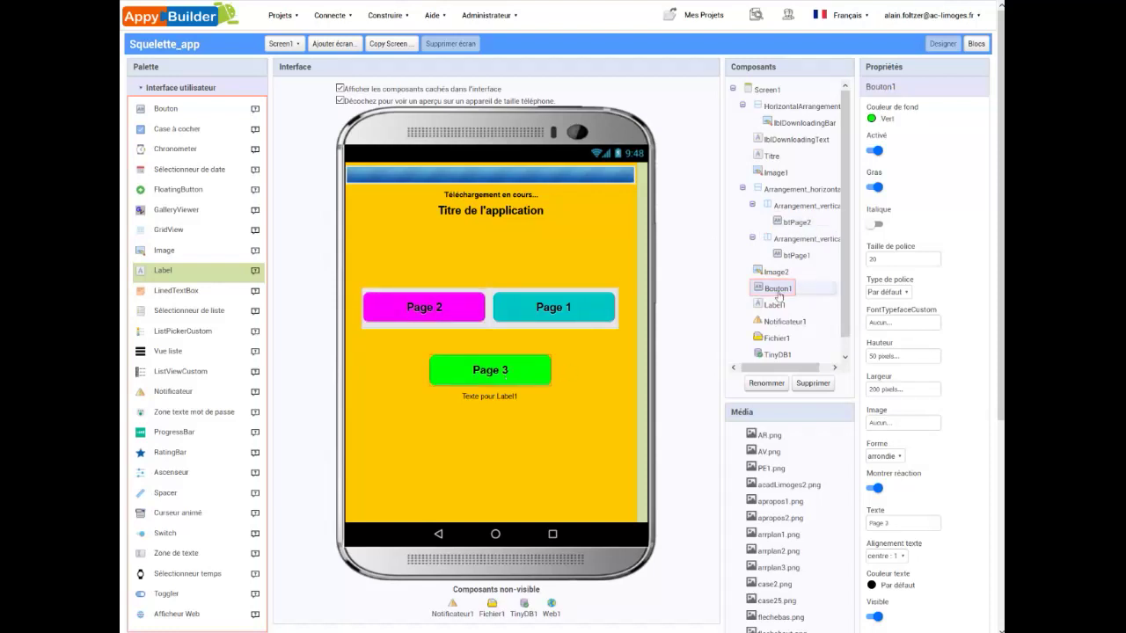
{"action": "left_click", "coordinate": [767, 385]}
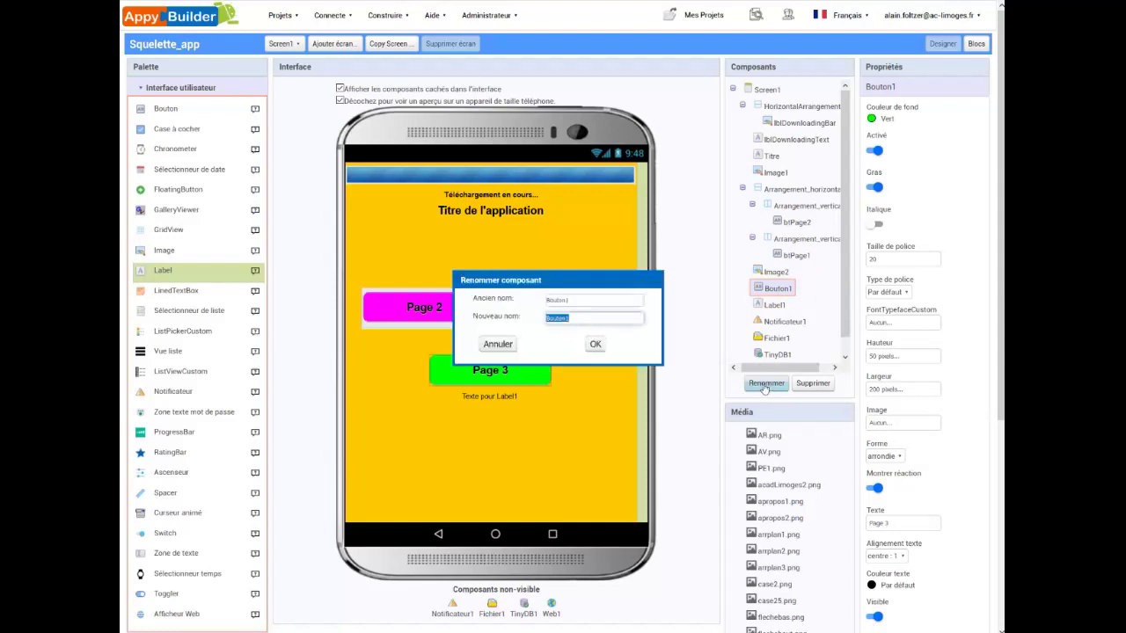
{"action": "type", "text": "btPage3"}
{"action": "left_click", "coordinate": [595, 345]}
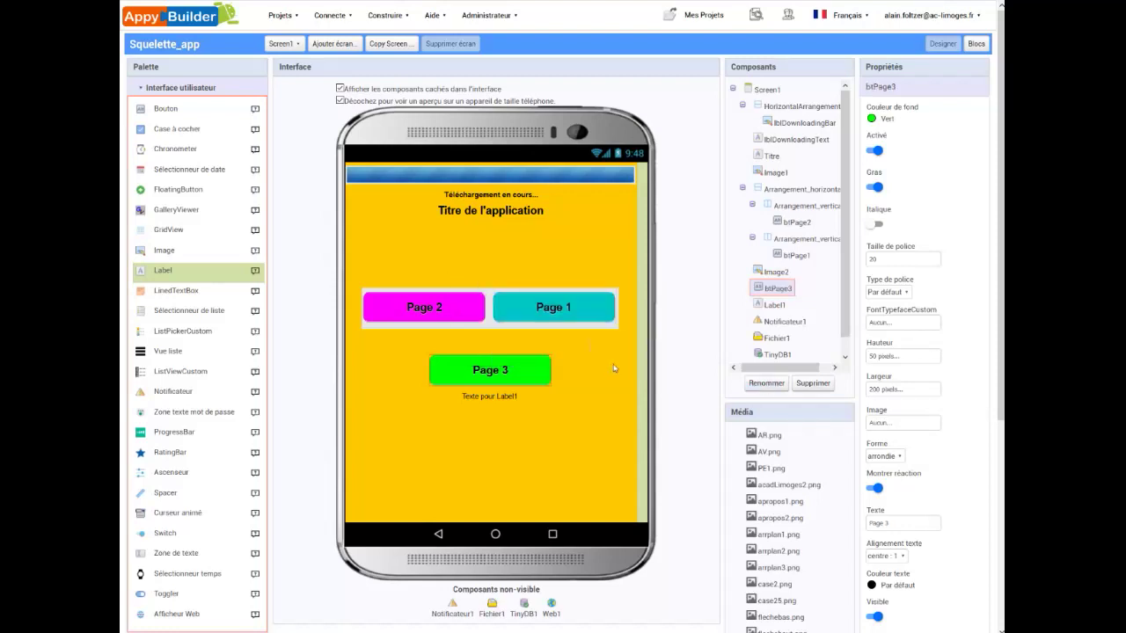
Show the text and display properties of Label1, the label below the Page 3 button.
{"action": "left_click", "coordinate": [489, 396]}
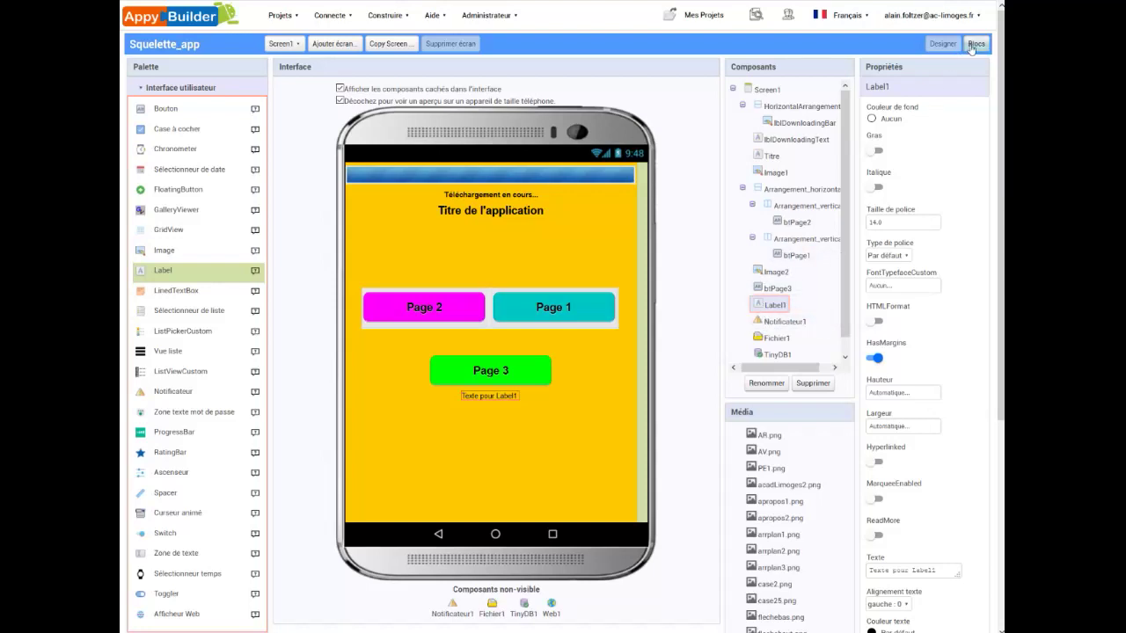
{"action": "scroll", "coordinate": [954, 340], "scroll_direction": "down", "scroll_amount": 2}
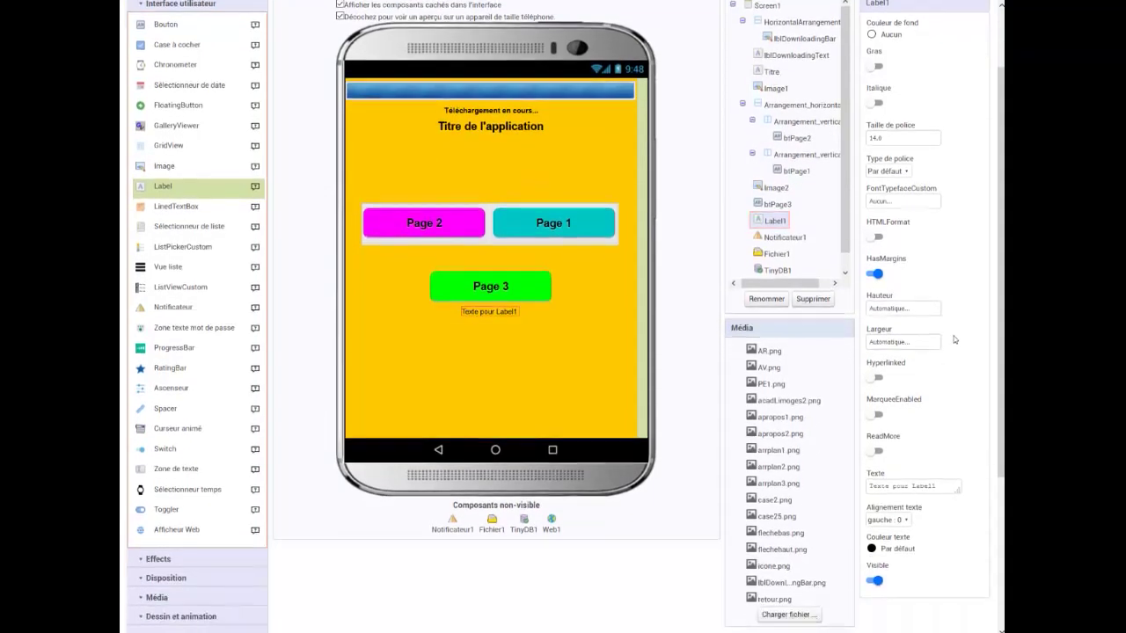